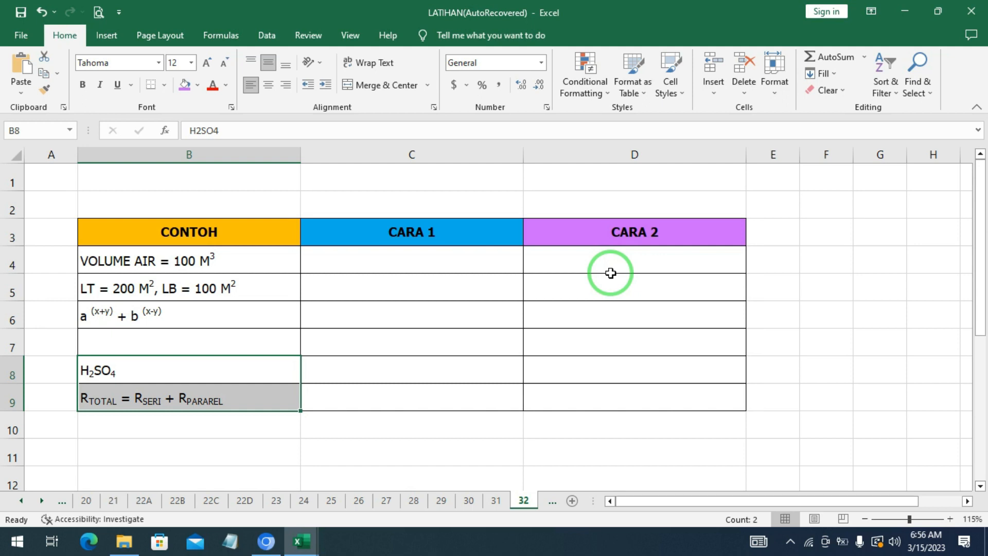
- Enter "VOLUME AIR = 100 M3" in cell C4 under CARA 1
{"action": "left_click", "coordinate": [436, 257]}
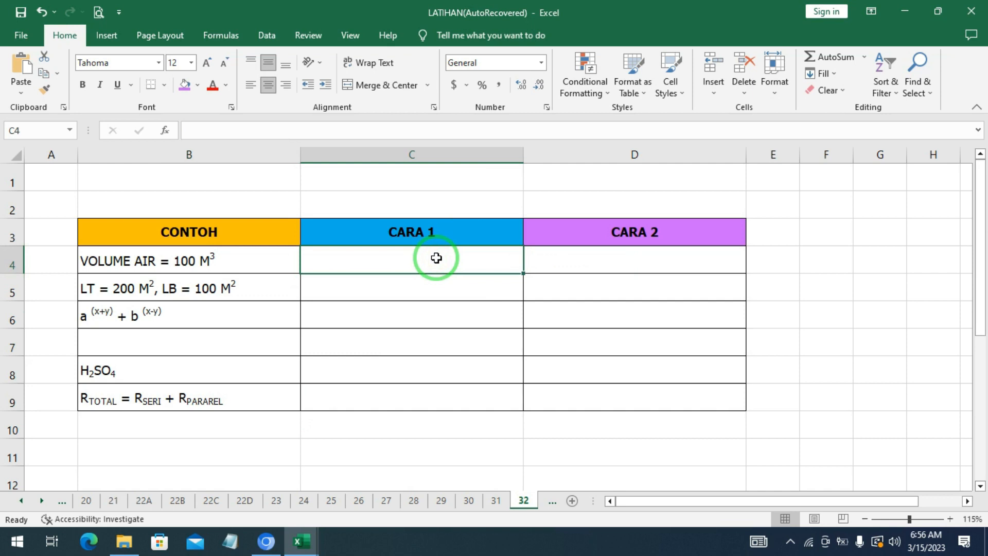
{"action": "type", "text": "VOL"}
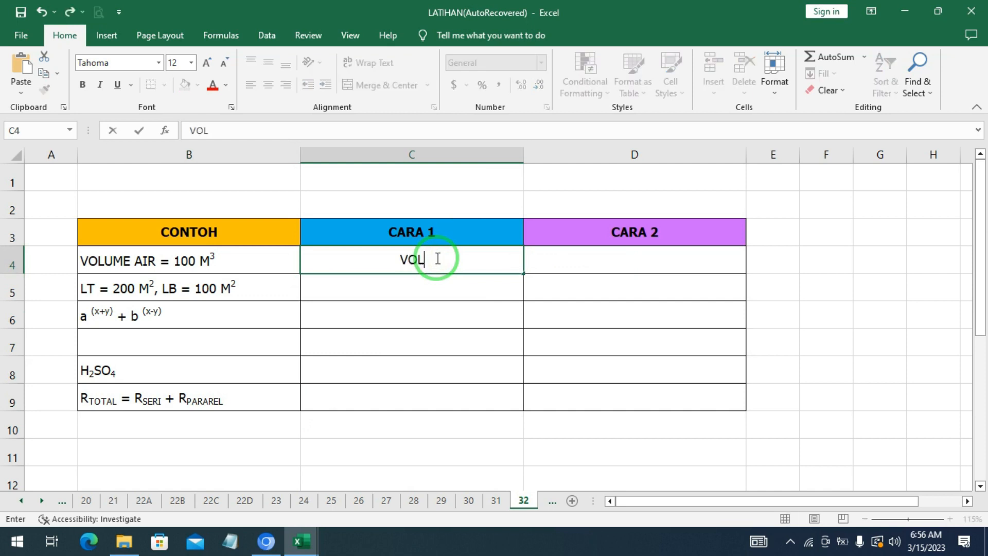
{"action": "type", "text": "UME AIR"}
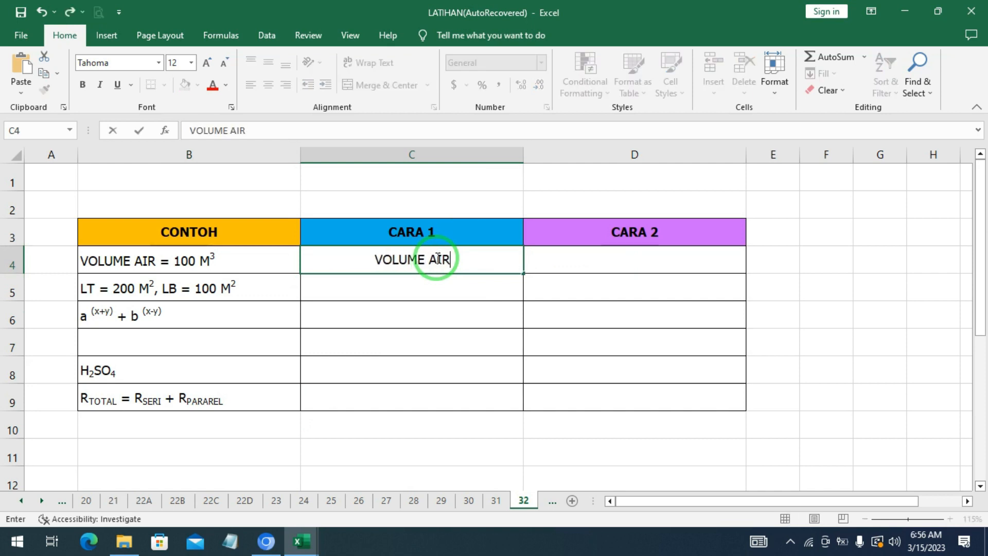
{"action": "type", "text": " = "}
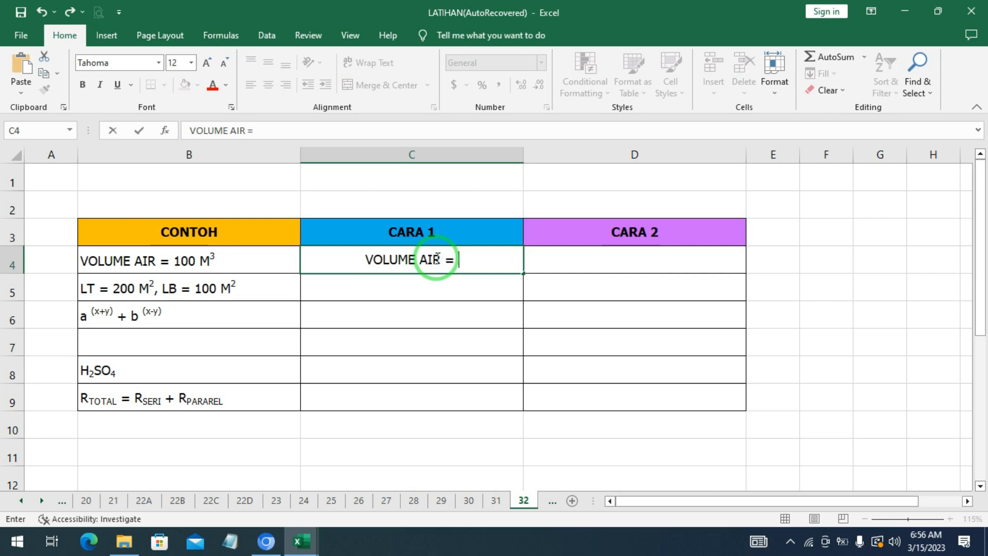
{"action": "type", "text": "100 M3"}
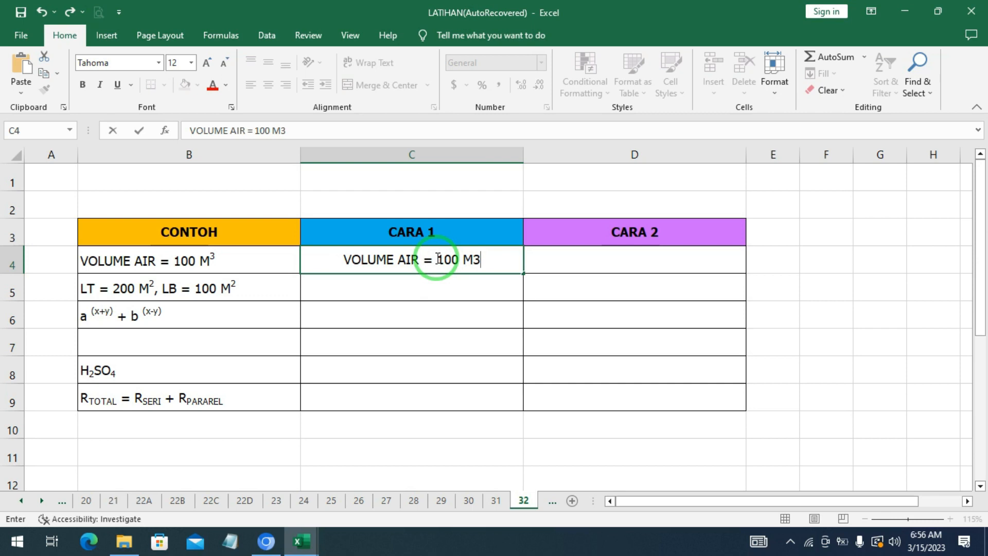
{"action": "left_click", "coordinate": [454, 286]}
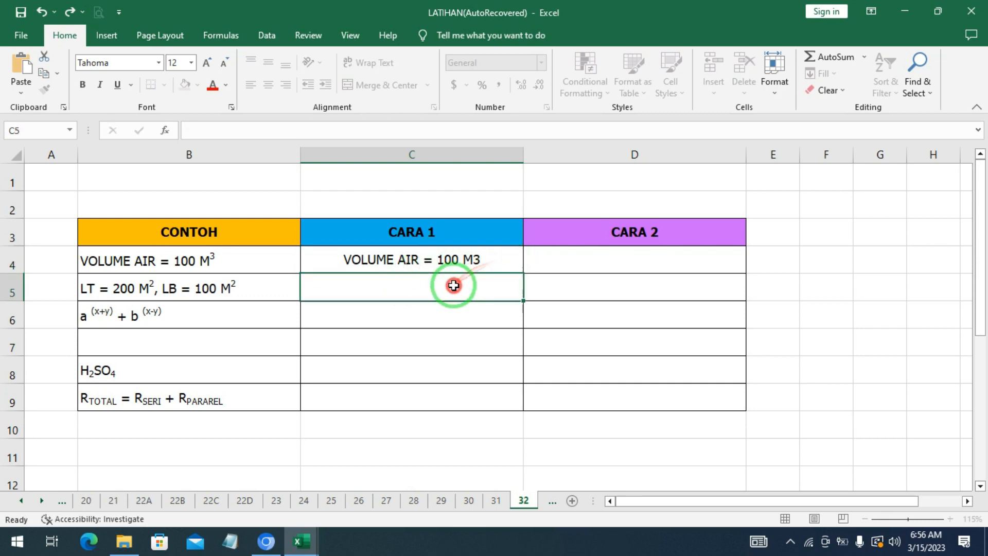
- Open cell C4 for editing and select only the final 3 in its text
{"action": "left_click", "coordinate": [479, 259]}
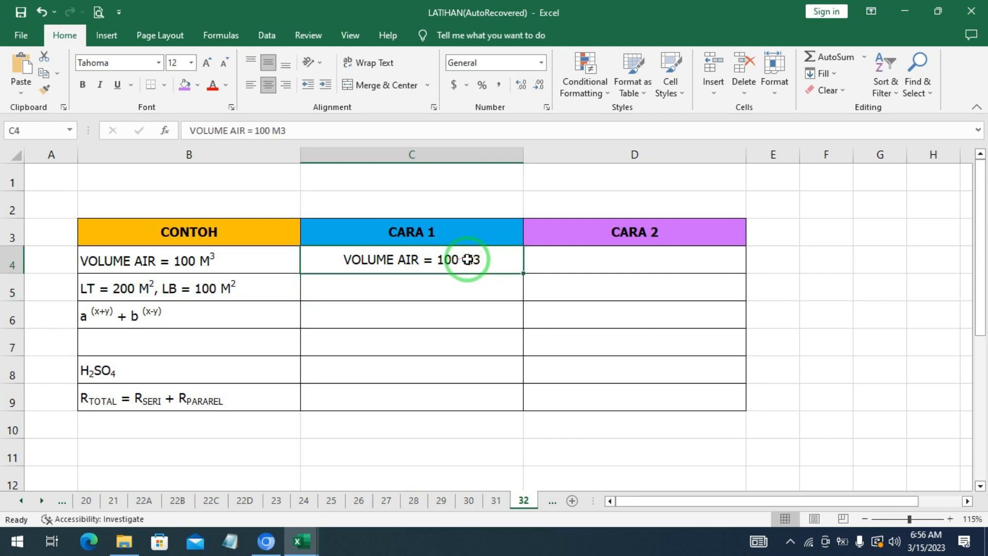
{"action": "double_click", "coordinate": [484, 259]}
{"action": "left_click_drag", "start_coordinate": [484, 259], "coordinate": [476, 260]}
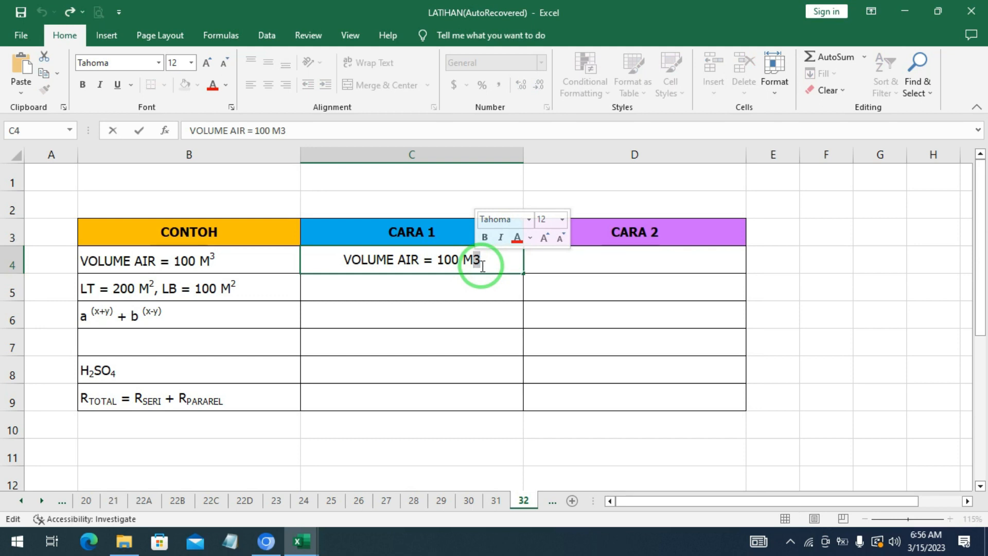
{"action": "right_click", "coordinate": [483, 266]}
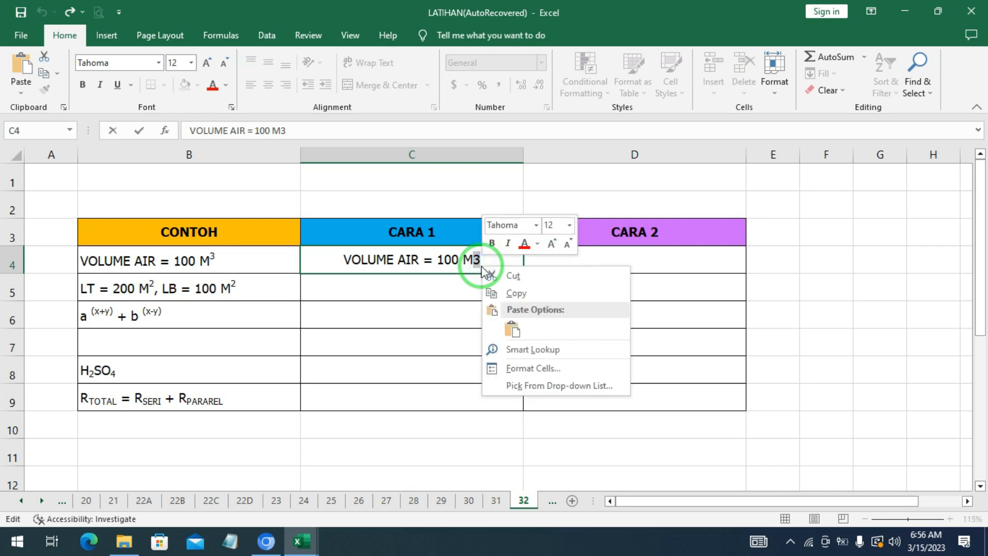
{"action": "left_click", "coordinate": [482, 259]}
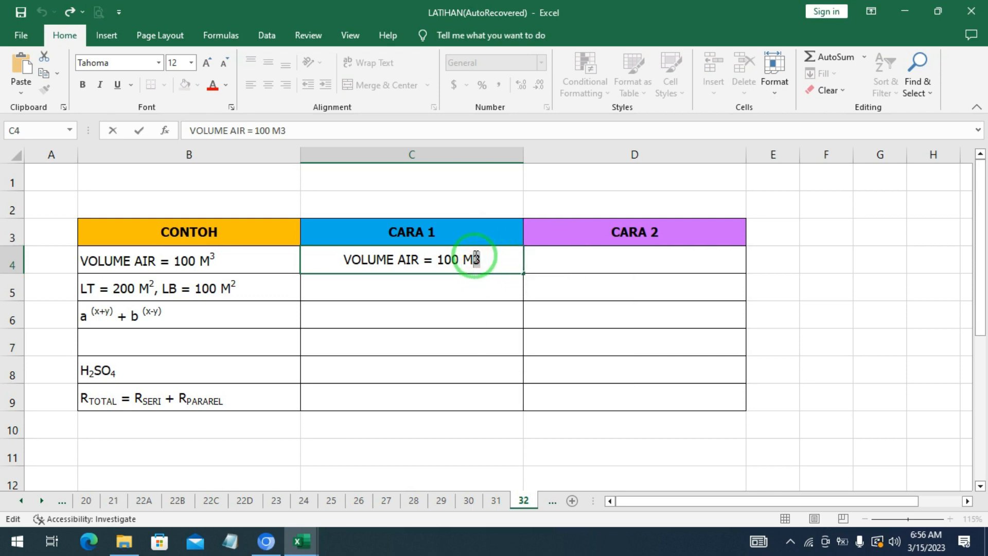
{"action": "right_click", "coordinate": [475, 256]}
{"action": "left_click", "coordinate": [472, 258]}
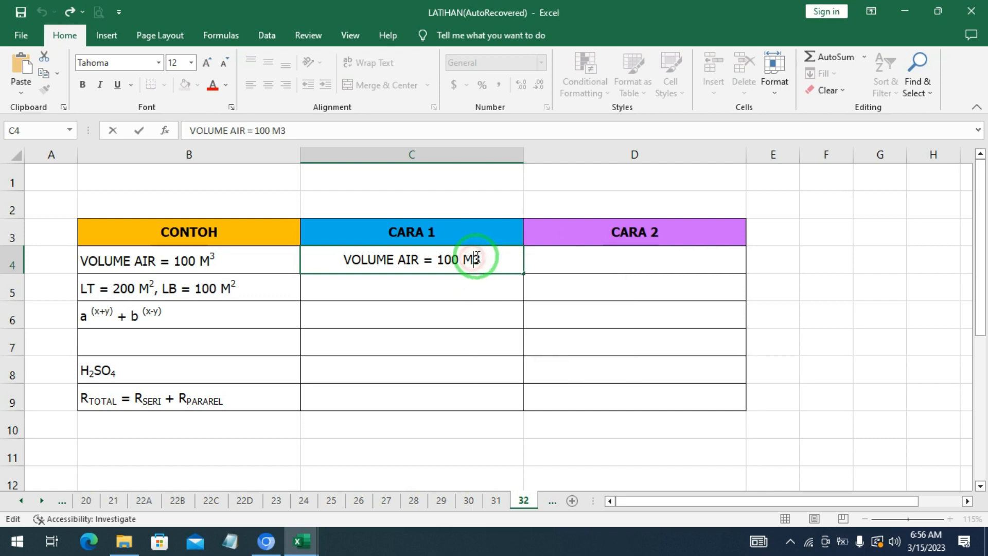
- Examine the font effects that Format Cells offers for the selected 3, trying different ways of opening the dialog
{"action": "right_click", "coordinate": [475, 258]}
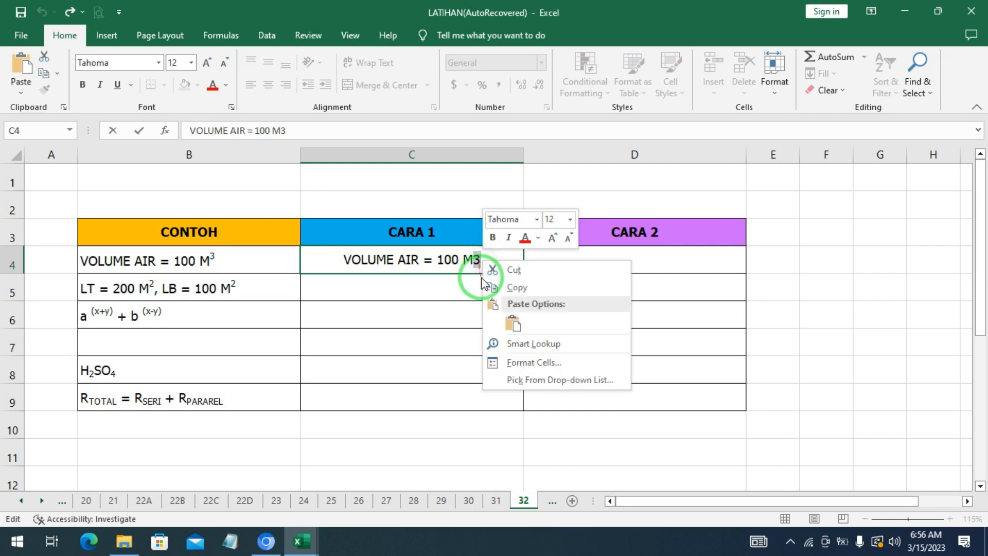
{"action": "left_click", "coordinate": [546, 364]}
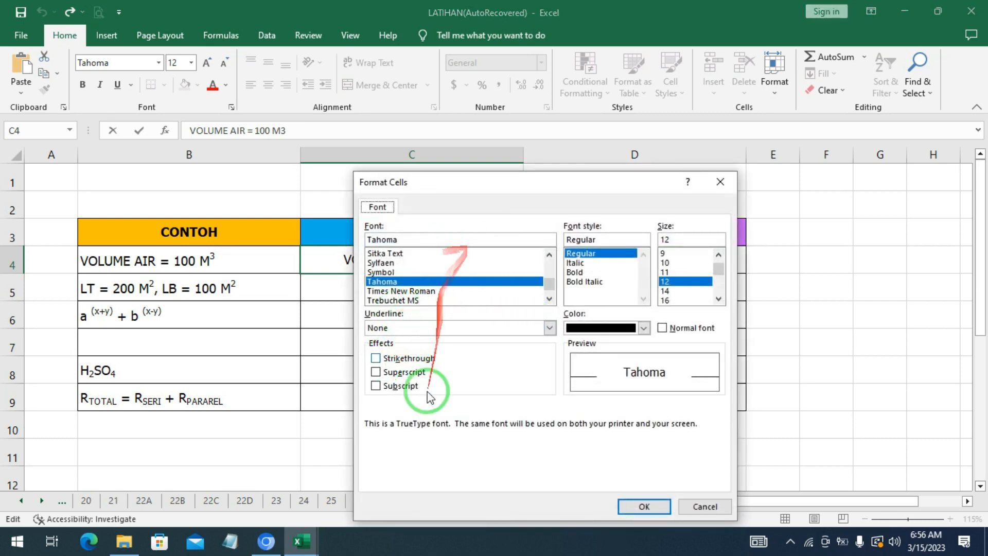
{"action": "left_click", "coordinate": [720, 182]}
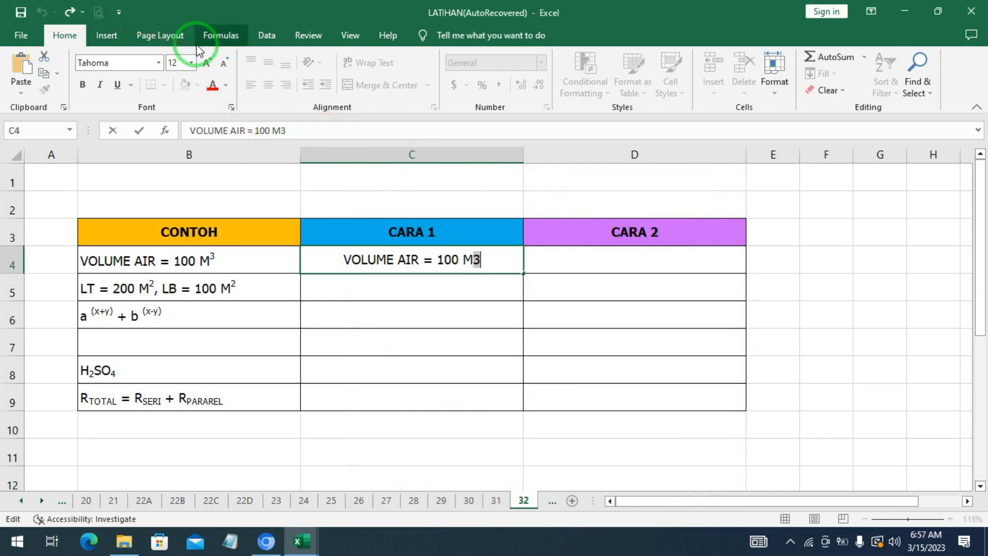
{"action": "left_click", "coordinate": [776, 98]}
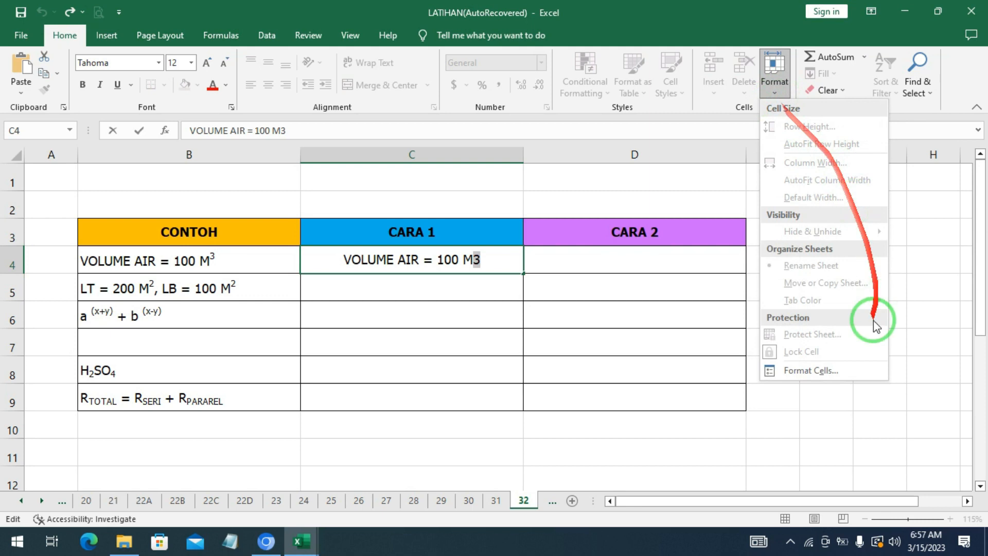
{"action": "left_click", "coordinate": [801, 371]}
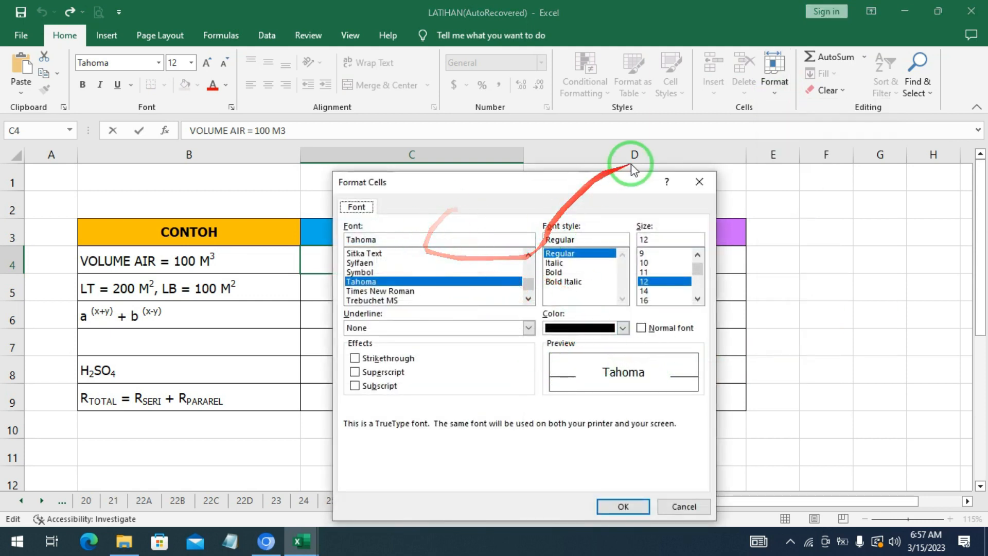
{"action": "left_click", "coordinate": [699, 183]}
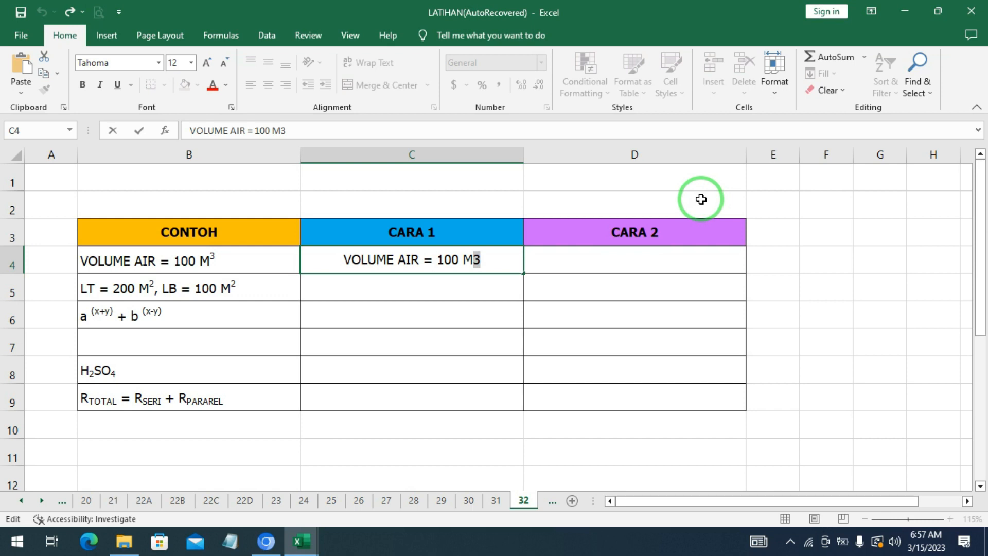
{"action": "key", "text": "ctrl+1"}
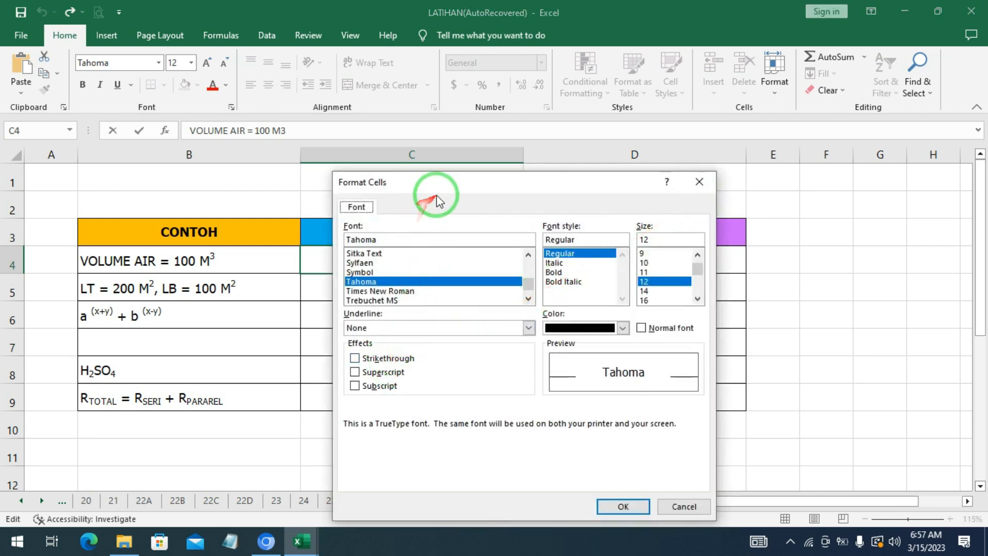
{"action": "left_click", "coordinate": [699, 181]}
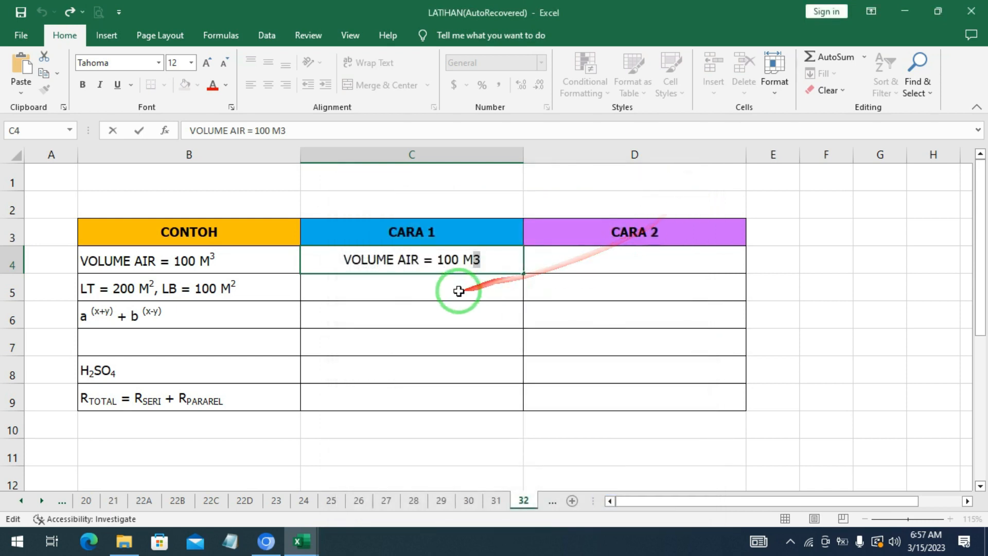
{"action": "key", "text": "ctrl+1"}
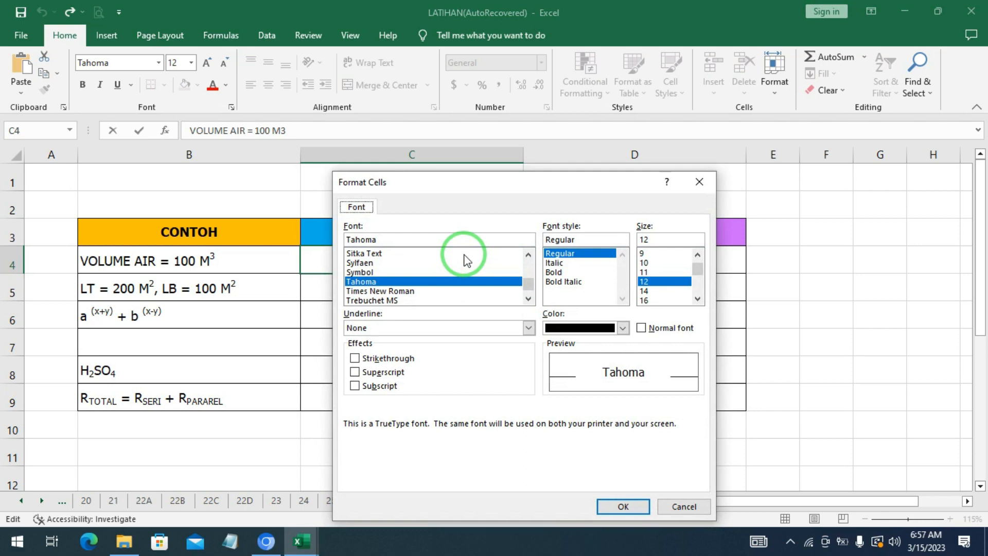
{"action": "left_click_drag", "start_coordinate": [443, 189], "coordinate": [437, 147]}
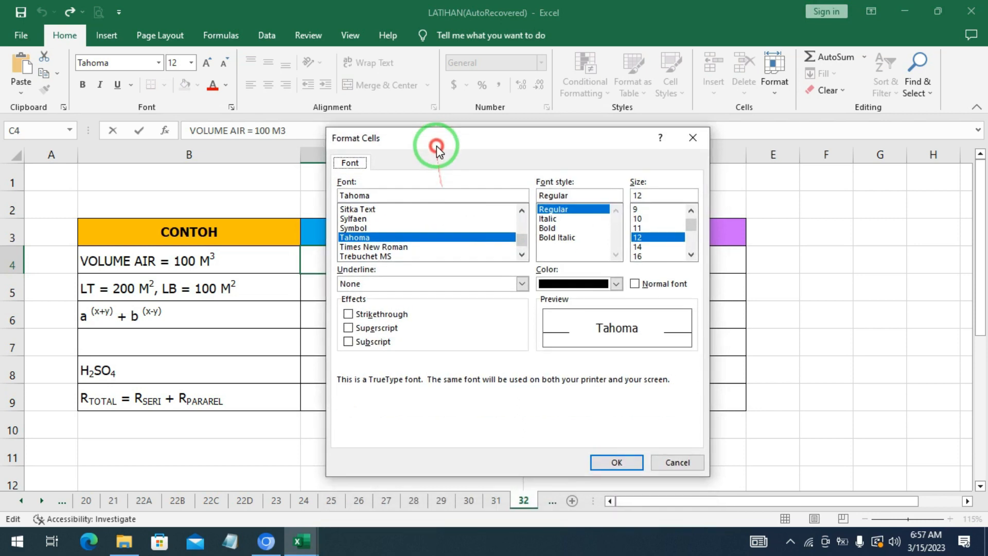
{"action": "left_click", "coordinate": [691, 138]}
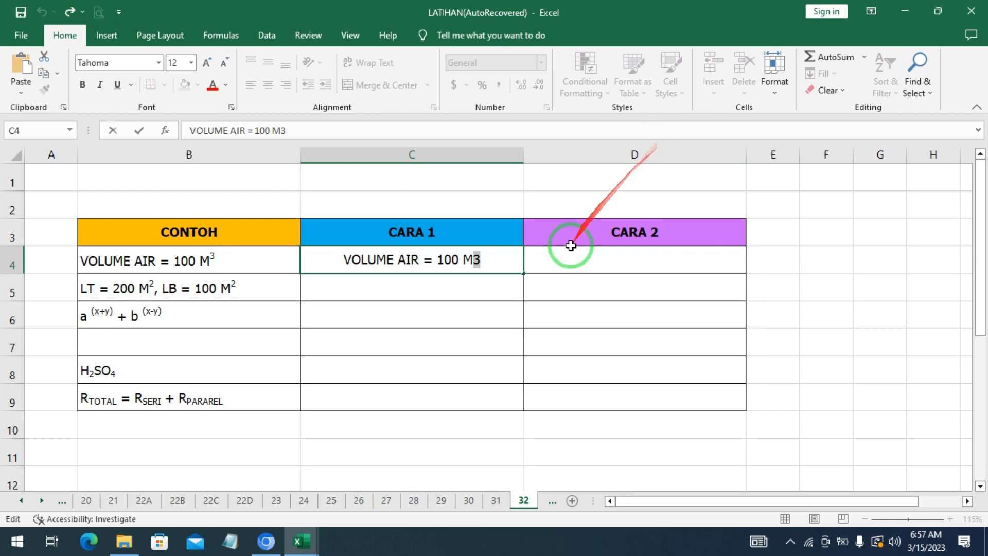
- Apply the Superscript effect to the selected 3 in cell C4 through Format Cells
{"action": "key", "text": "ctrl+1"}
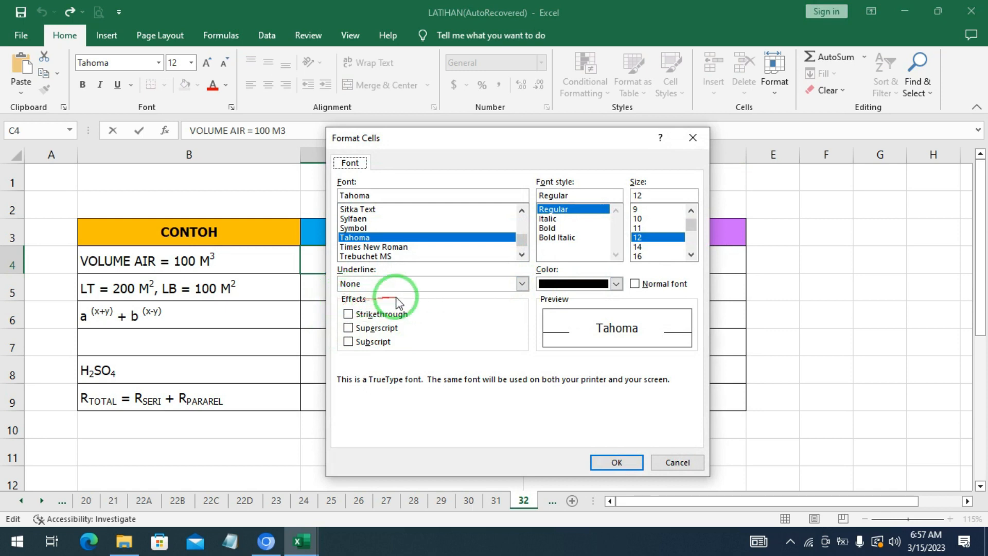
{"action": "left_click", "coordinate": [375, 328]}
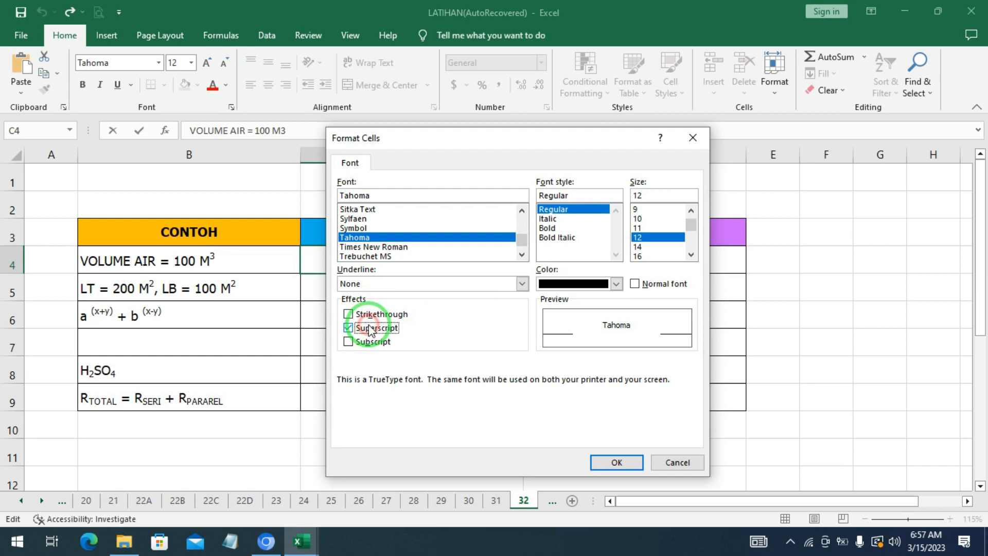
{"action": "left_click", "coordinate": [599, 465]}
- Enter "LT = 200 M2, LB = 100 M2" in cell C5 under CARA 1
{"action": "left_click", "coordinate": [426, 292]}
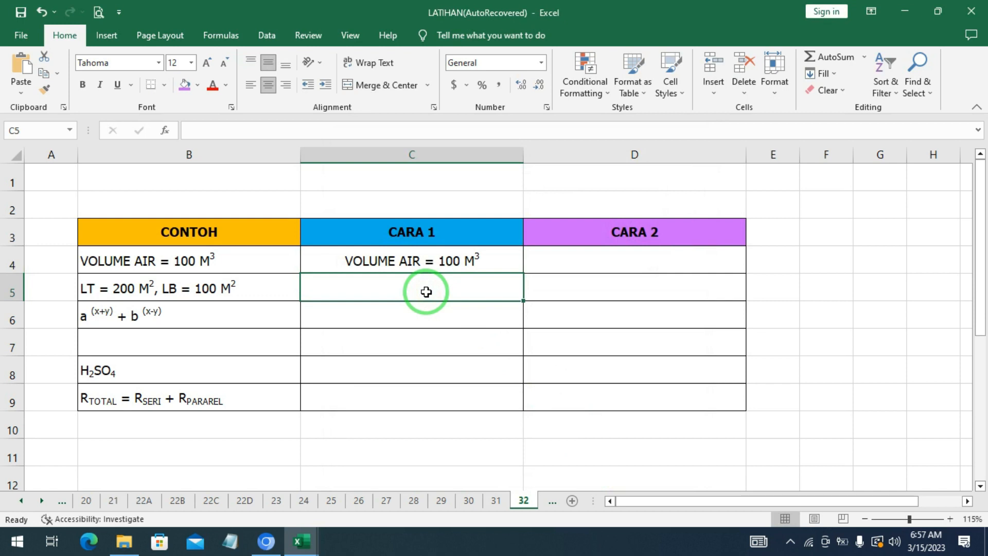
{"action": "type", "text": "L"}
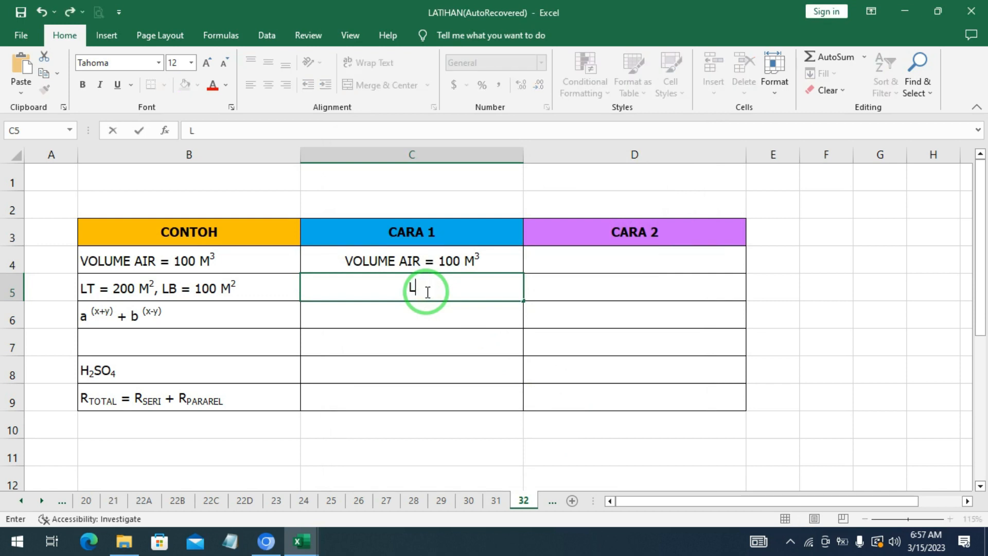
{"action": "type", "text": "T = 200 M2, LB ="}
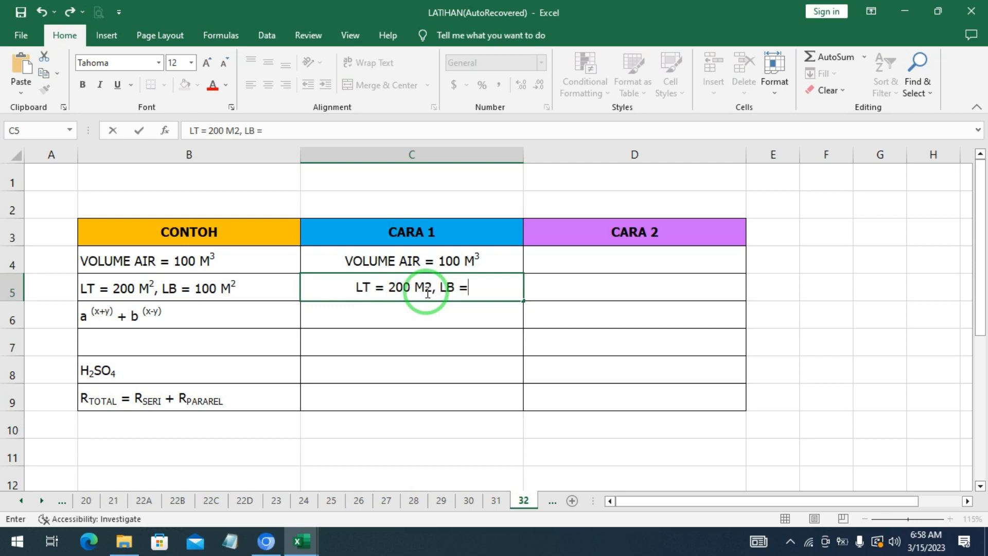
{"action": "type", "text": " 100"}
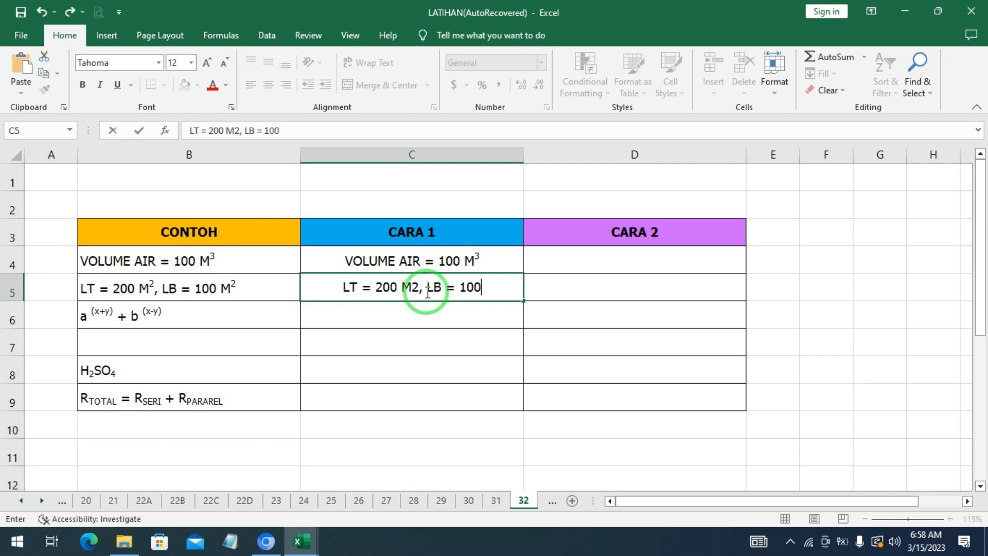
{"action": "type", "text": " M2"}
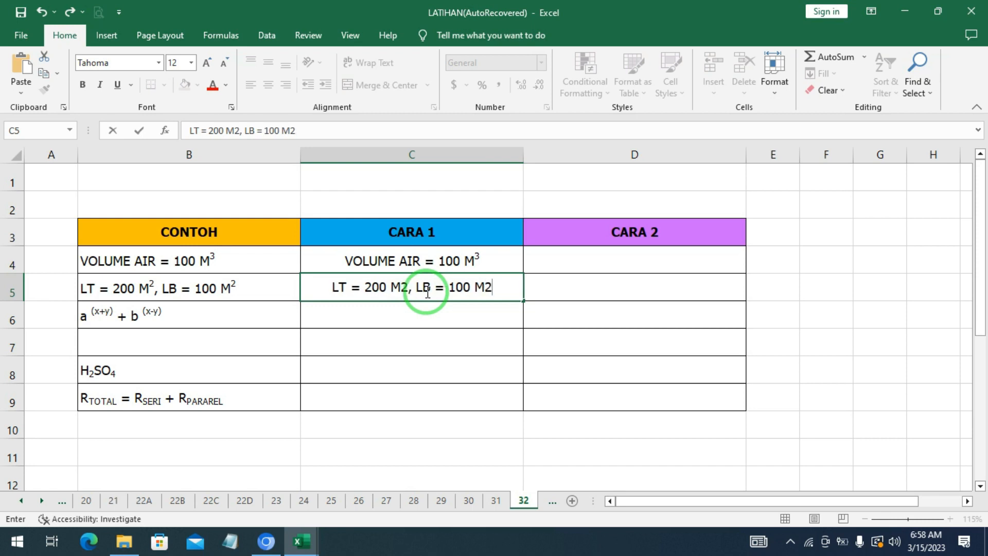
- Format the 2 in the LT value "200 M2" in cell C5 as superscript
{"action": "left_click", "coordinate": [393, 287]}
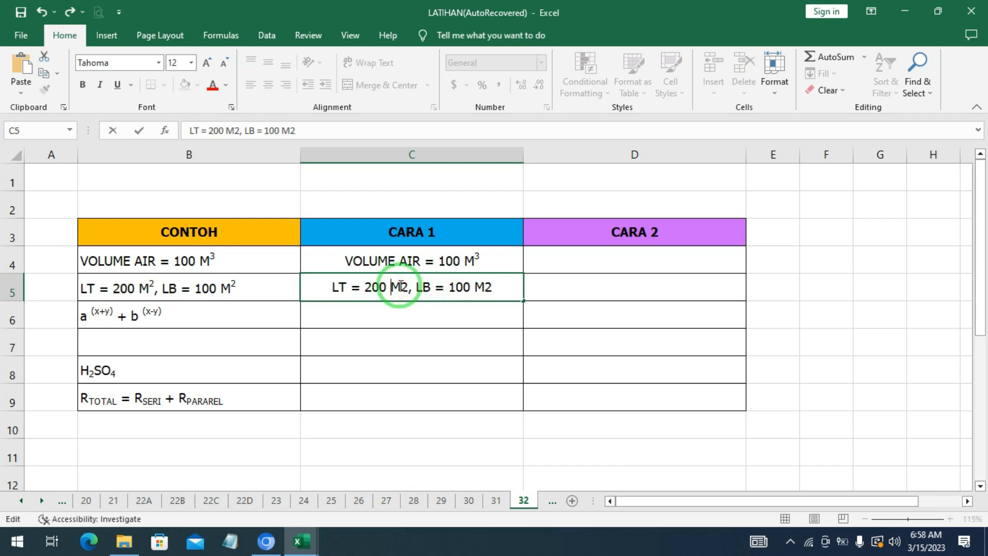
{"action": "left_click_drag", "start_coordinate": [401, 286], "coordinate": [407, 286]}
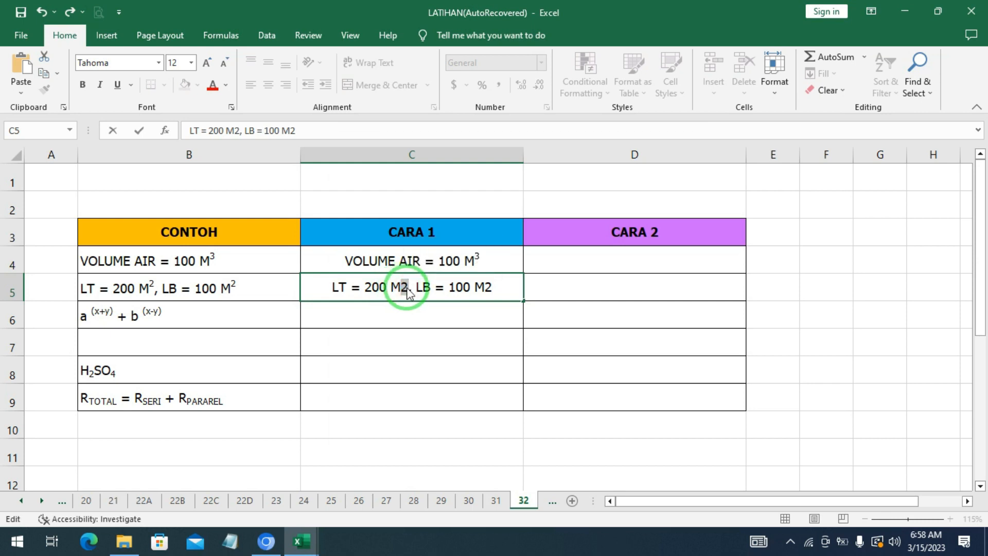
{"action": "key", "text": "ctrl+1"}
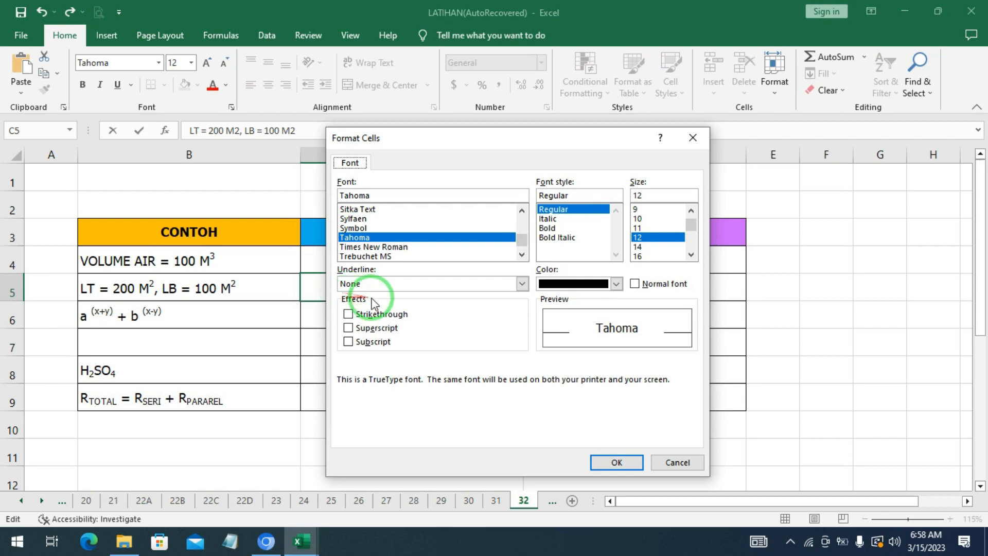
{"action": "left_click", "coordinate": [374, 329]}
{"action": "left_click", "coordinate": [617, 462]}
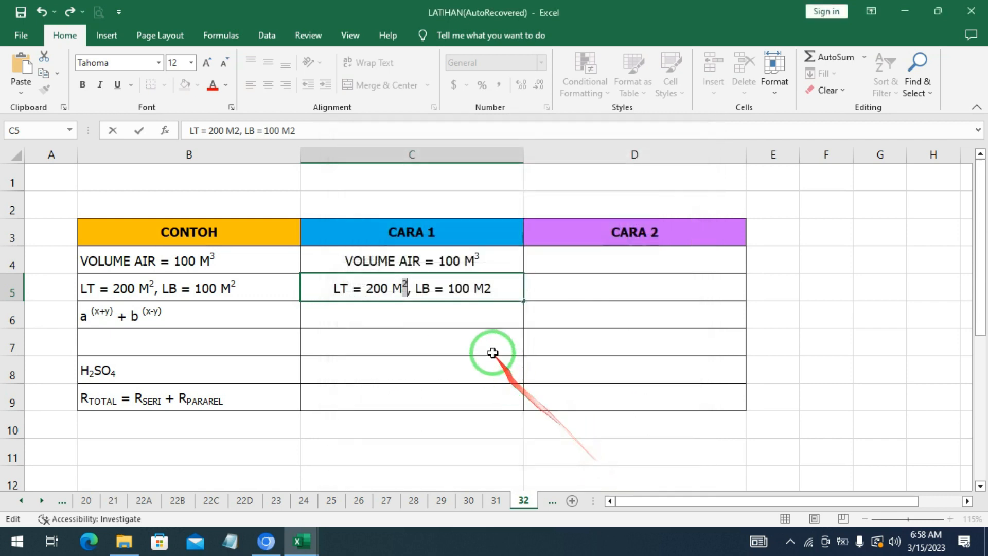
- Format the 2 in the LB value "100 M2" in cell C5 as superscript
{"action": "left_click", "coordinate": [485, 287]}
{"action": "left_click_drag", "start_coordinate": [485, 288], "coordinate": [492, 292]}
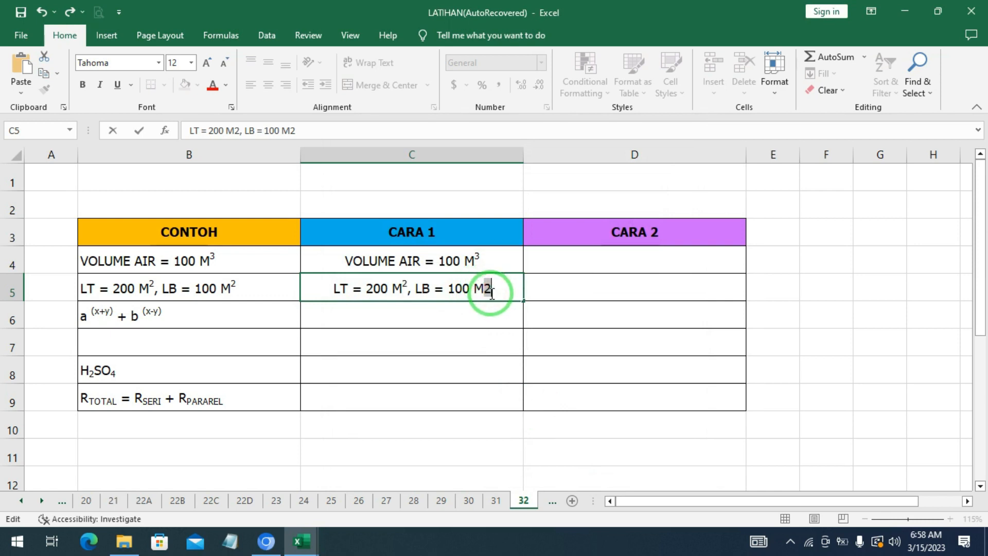
{"action": "key", "text": "ctrl+1"}
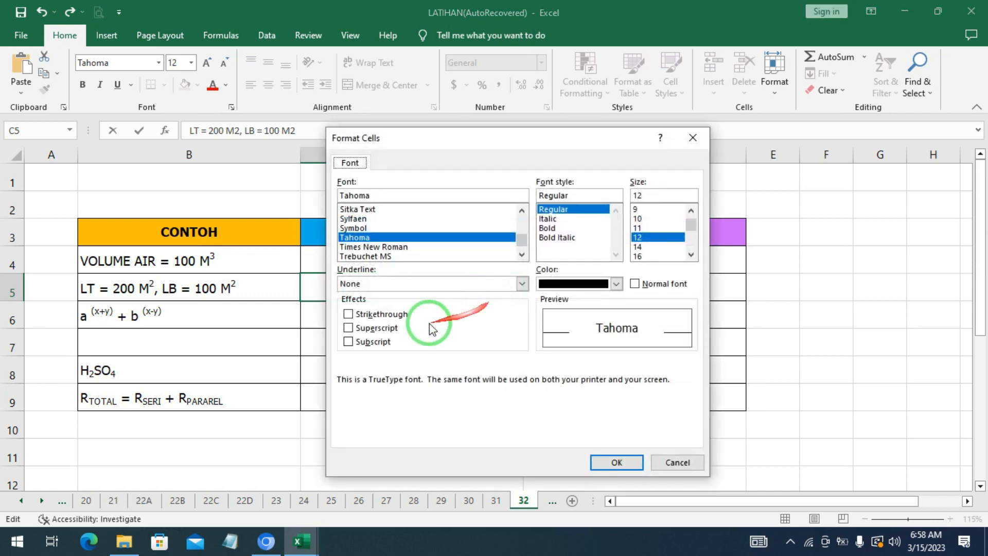
{"action": "left_click", "coordinate": [384, 330]}
{"action": "left_click", "coordinate": [602, 462]}
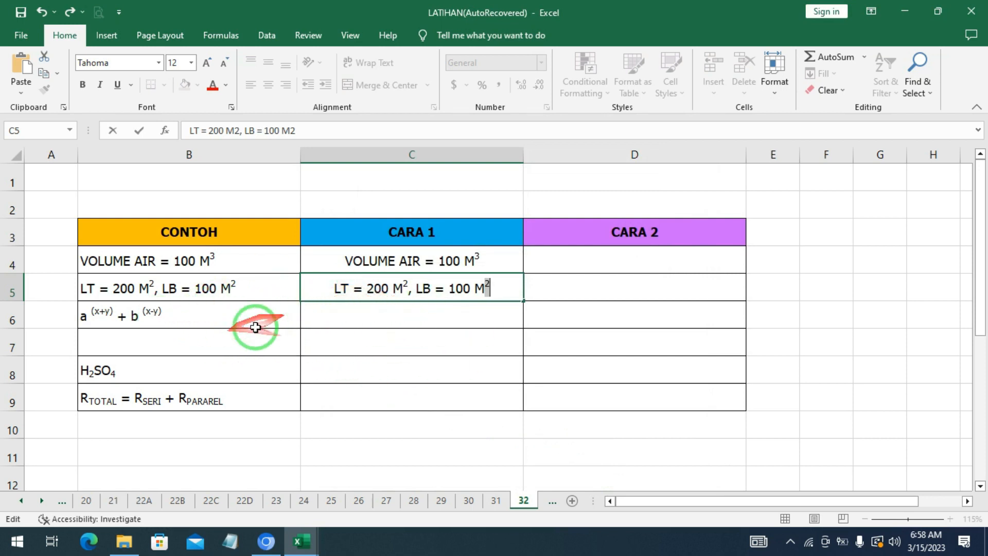
- Enter "H2SO4" in cell C8 under CARA 1
{"action": "left_click", "coordinate": [141, 371]}
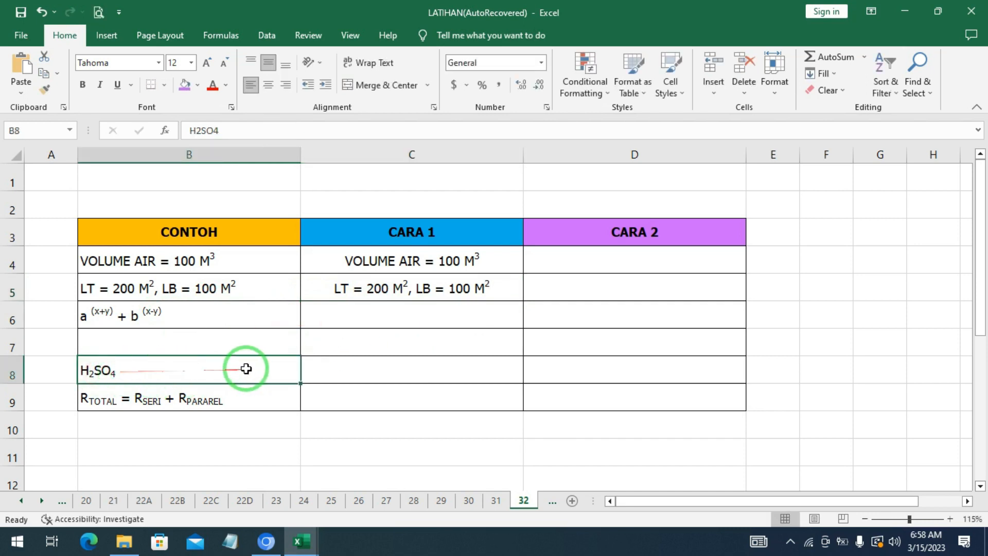
{"action": "left_click", "coordinate": [325, 370]}
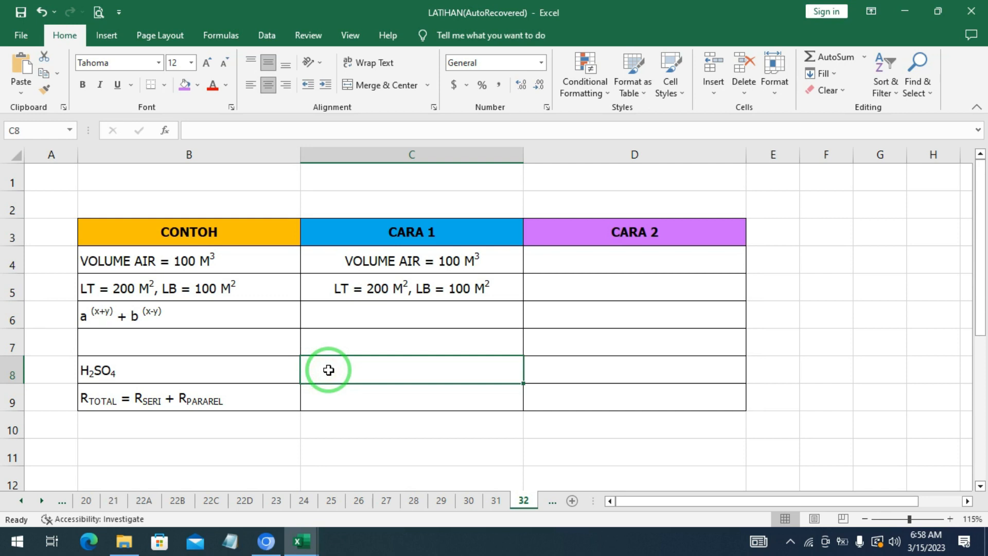
{"action": "type", "text": "H2S"}
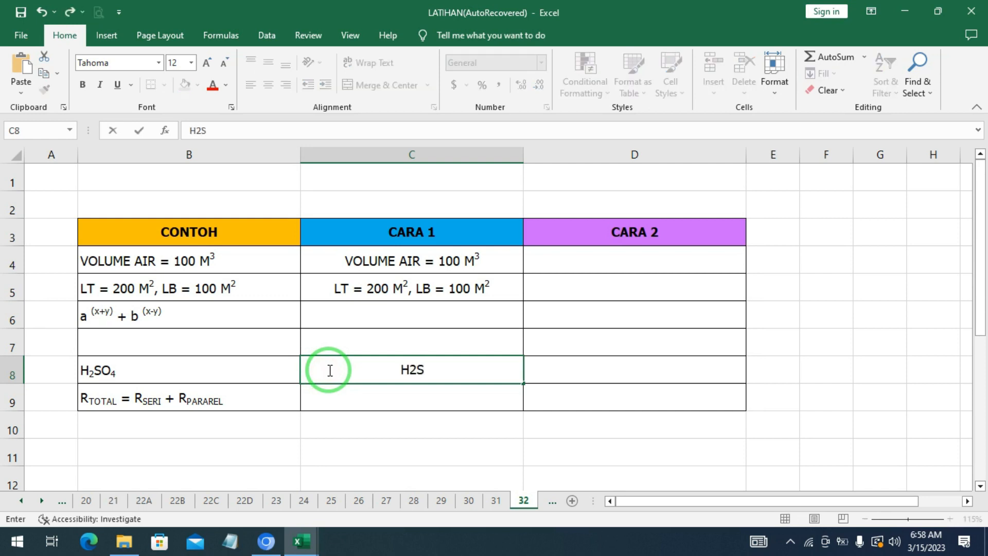
{"action": "type", "text": "O4"}
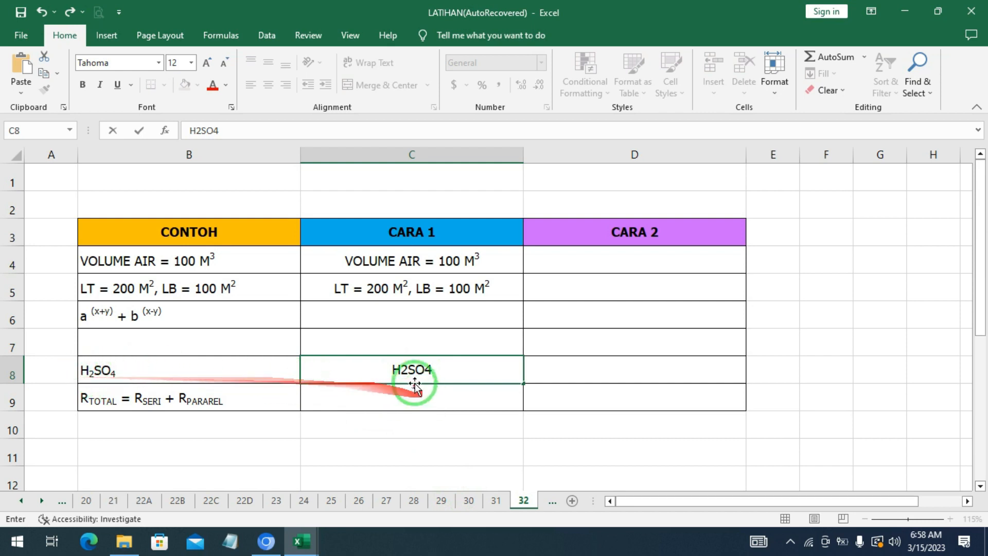
- Apply the Subscript effect to the 2 of H2SO4 in cell C8 through Format Cells
{"action": "left_click", "coordinate": [404, 369]}
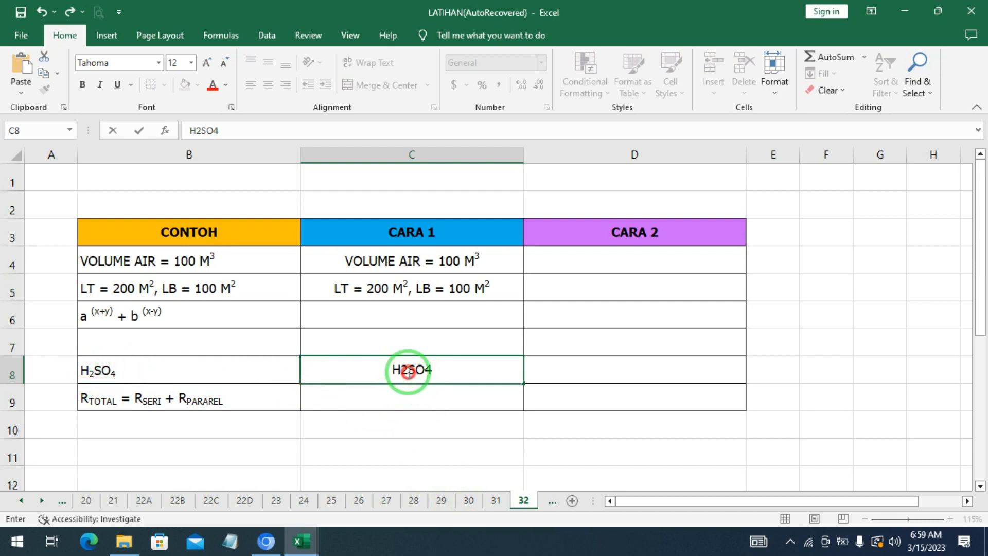
{"action": "left_click_drag", "start_coordinate": [401, 369], "coordinate": [406, 369]}
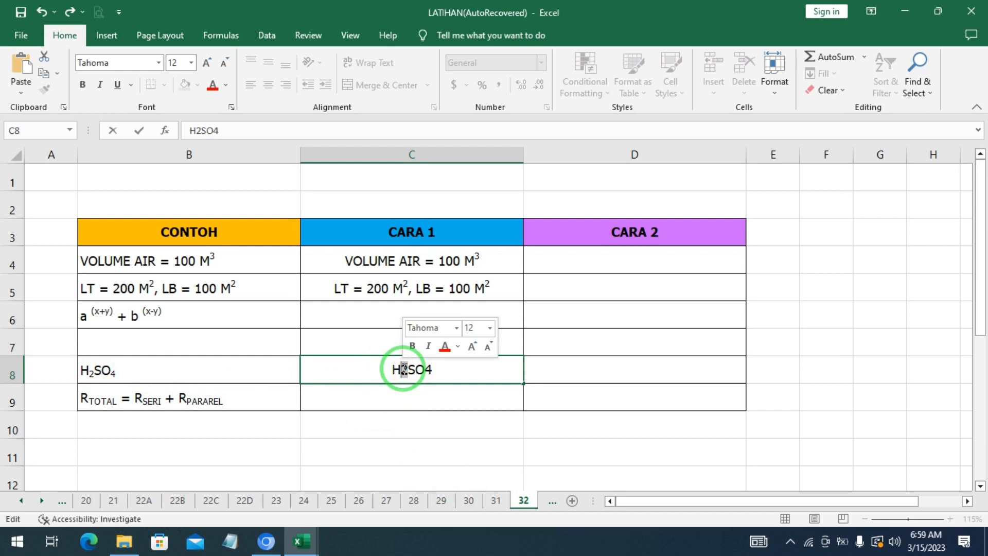
{"action": "key", "text": "ctrl+1"}
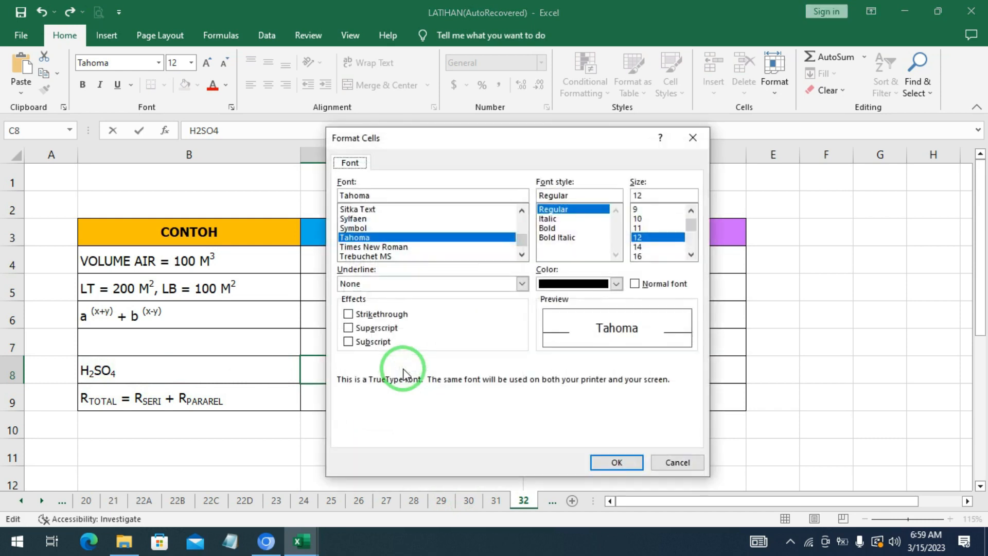
{"action": "left_click", "coordinate": [368, 342]}
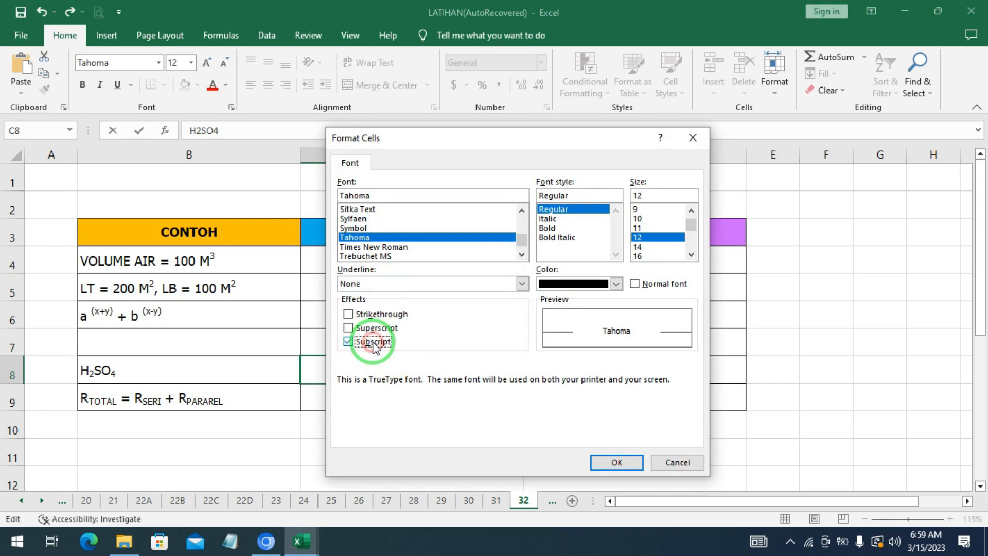
{"action": "left_click", "coordinate": [608, 462]}
- Format the 4 at the end of H2SO4 in cell C8 as subscript
{"action": "left_click", "coordinate": [427, 369]}
{"action": "left_click_drag", "start_coordinate": [427, 370], "coordinate": [434, 371]}
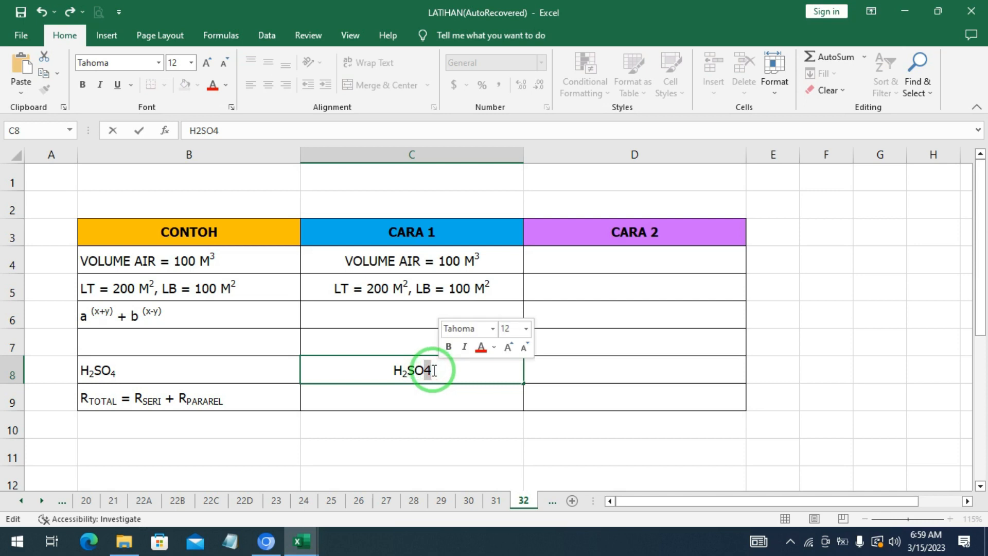
{"action": "key", "text": "ctrl+1"}
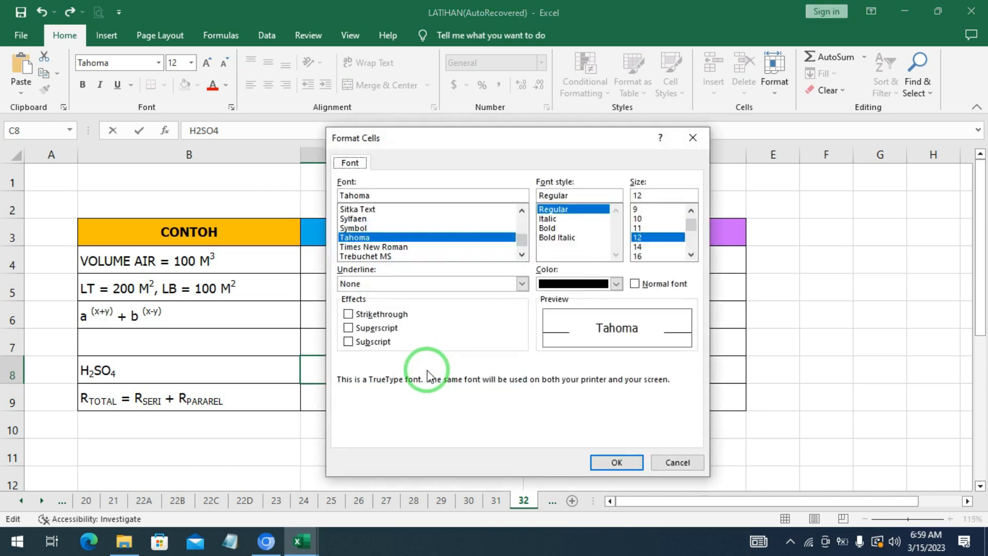
{"action": "left_click", "coordinate": [374, 348]}
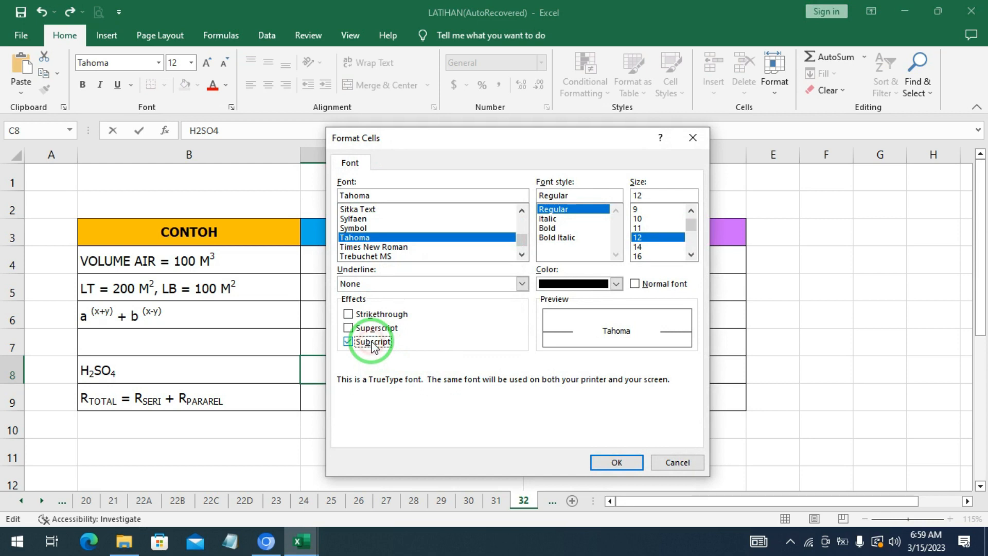
{"action": "left_click", "coordinate": [613, 462]}
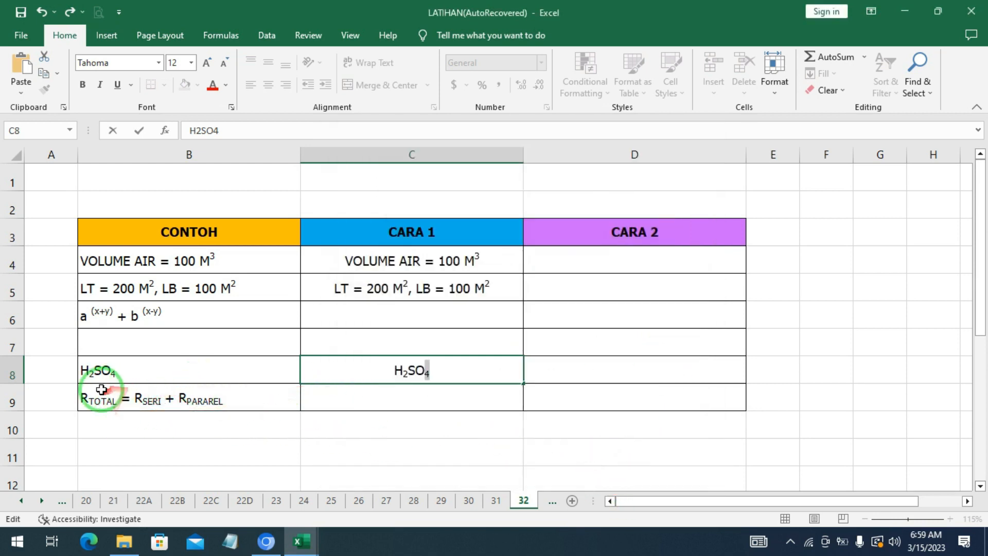
- Enter "RTOTAL = RSERI + RPARAREL" in cell C9 under CARA 1
{"action": "left_click", "coordinate": [126, 400]}
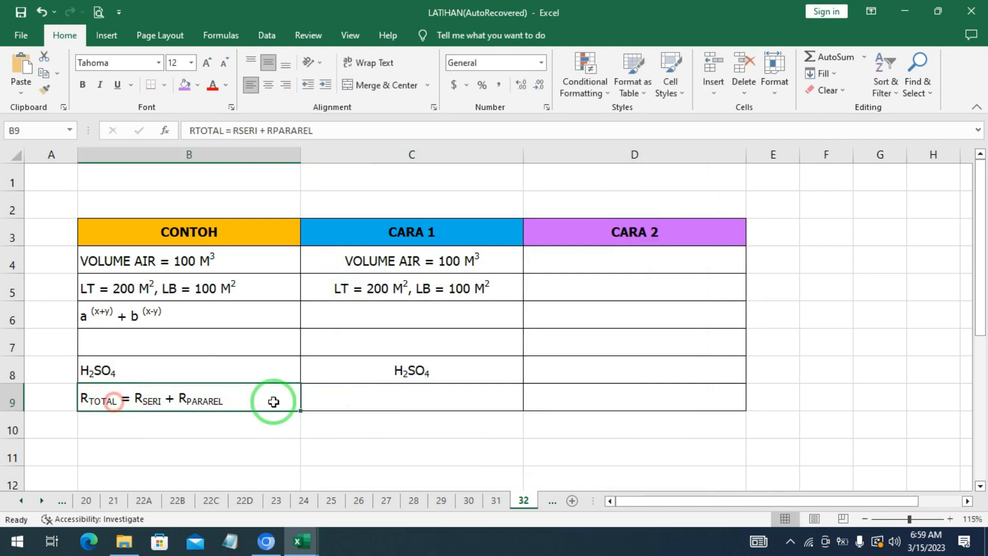
{"action": "left_click", "coordinate": [363, 397]}
{"action": "type", "text": "R"}
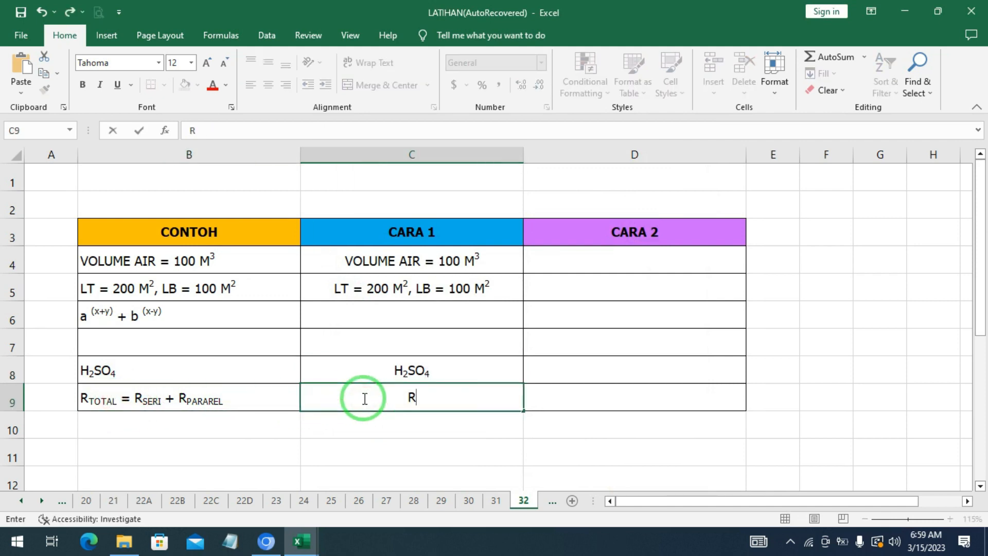
{"action": "type", "text": "TOTA;"}
{"action": "key", "text": "BackSpace"}
{"action": "type", "text": "L"}
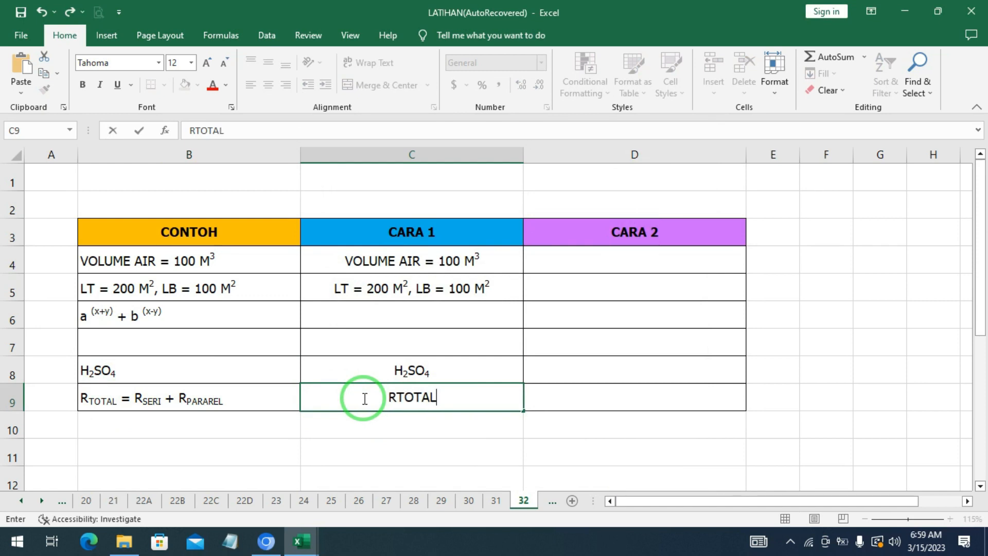
{"action": "type", "text": " = R"}
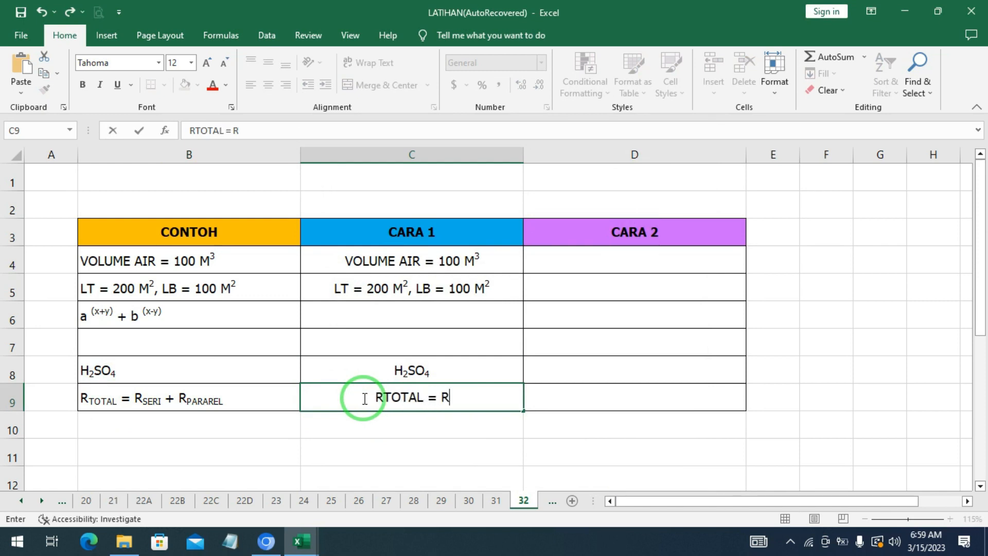
{"action": "type", "text": "SERI"}
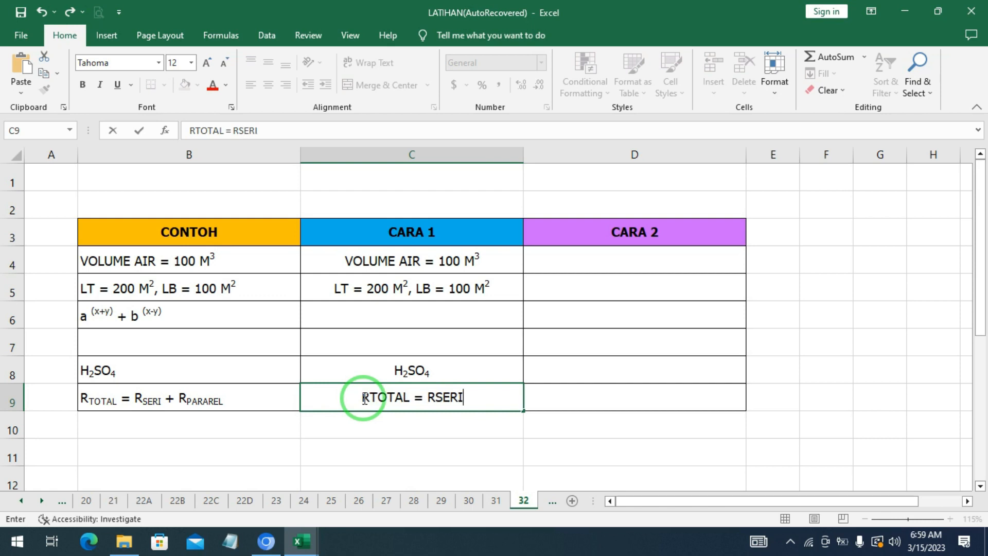
{"action": "type", "text": " +"}
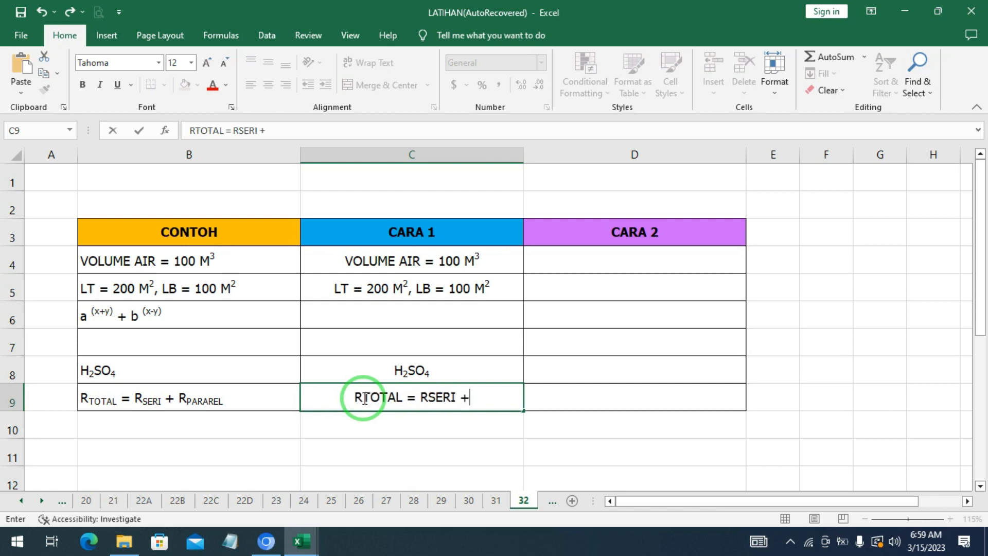
{"action": "type", "text": " RP"}
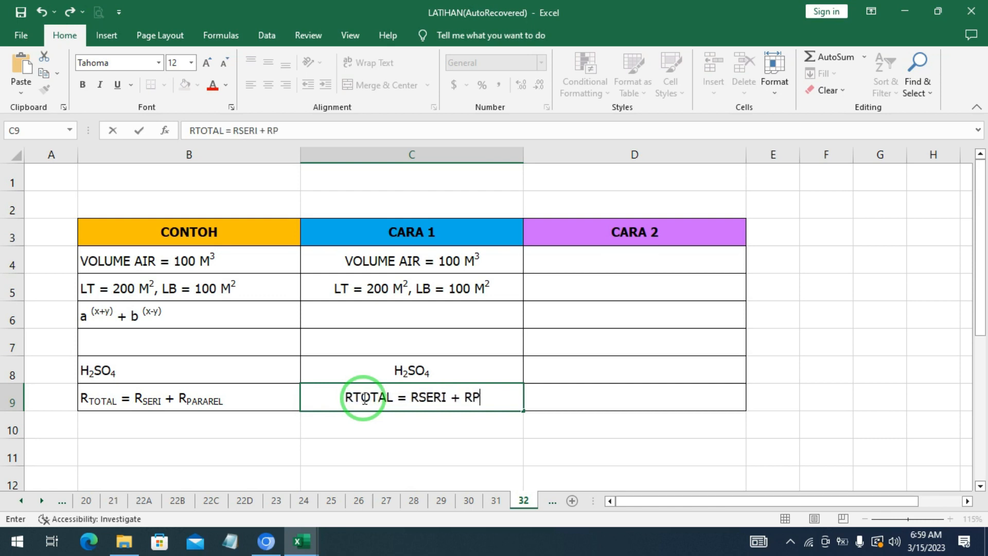
{"action": "type", "text": "ARARE;"}
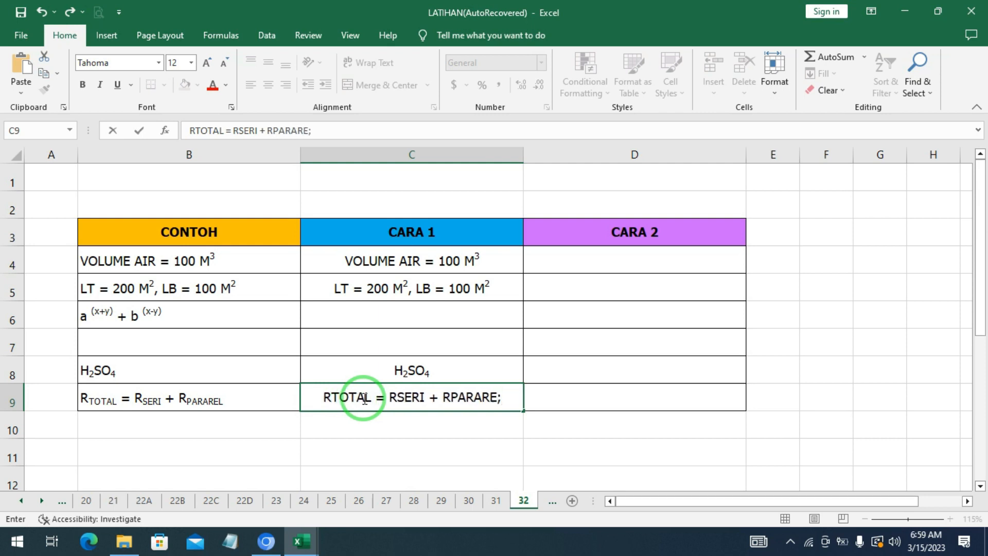
{"action": "key", "text": "BackSpace"}
{"action": "type", "text": "L"}
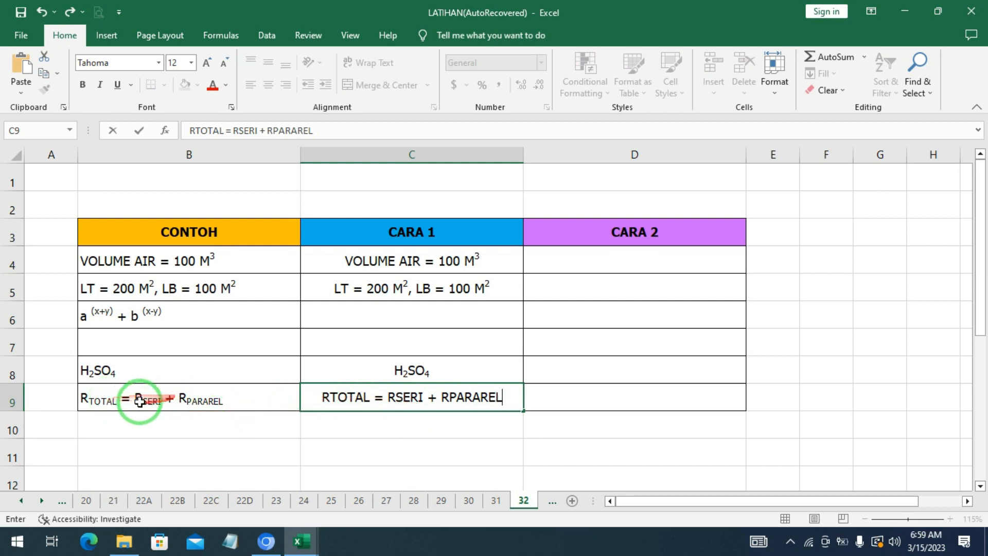
- Format TOTAL in "RTOTAL" in cell C9 as subscript, keeping the R at normal height
{"action": "left_click_drag", "start_coordinate": [329, 397], "coordinate": [375, 394]}
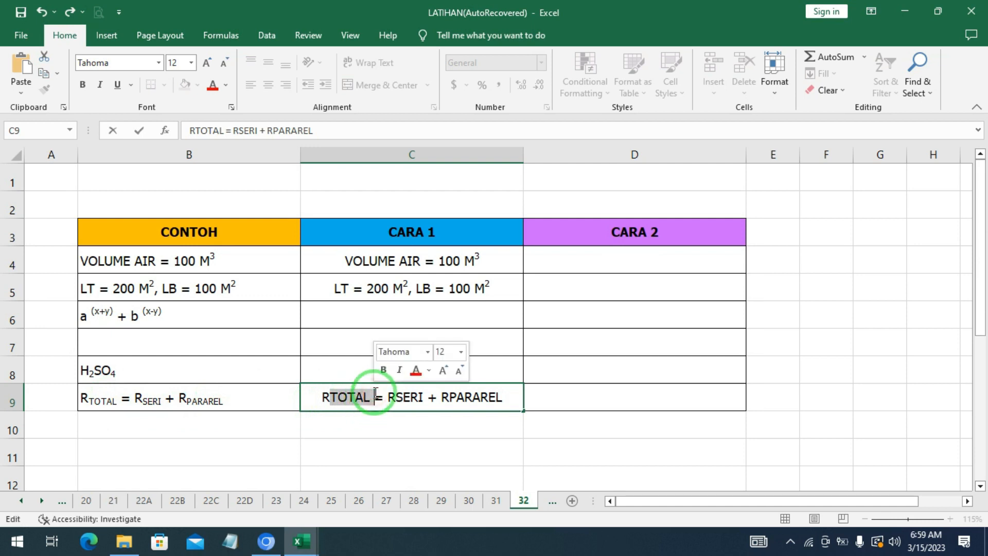
{"action": "key", "text": "ctrl+1"}
{"action": "left_click", "coordinate": [347, 341]}
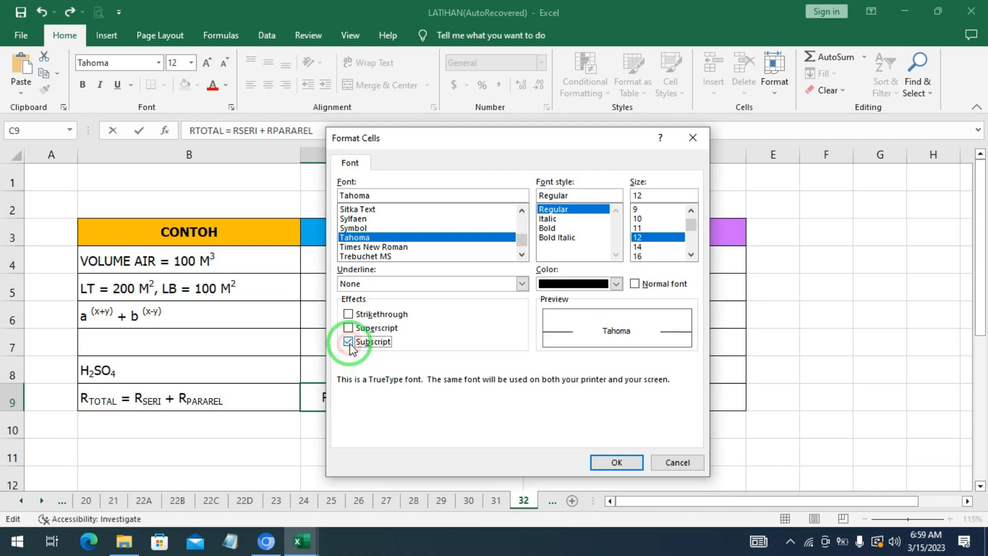
{"action": "left_click", "coordinate": [597, 459]}
- Apply the Subscript effect to SERI in "RSERI" in cell C9 through Format Cells
{"action": "left_click_drag", "start_coordinate": [381, 398], "coordinate": [417, 397]}
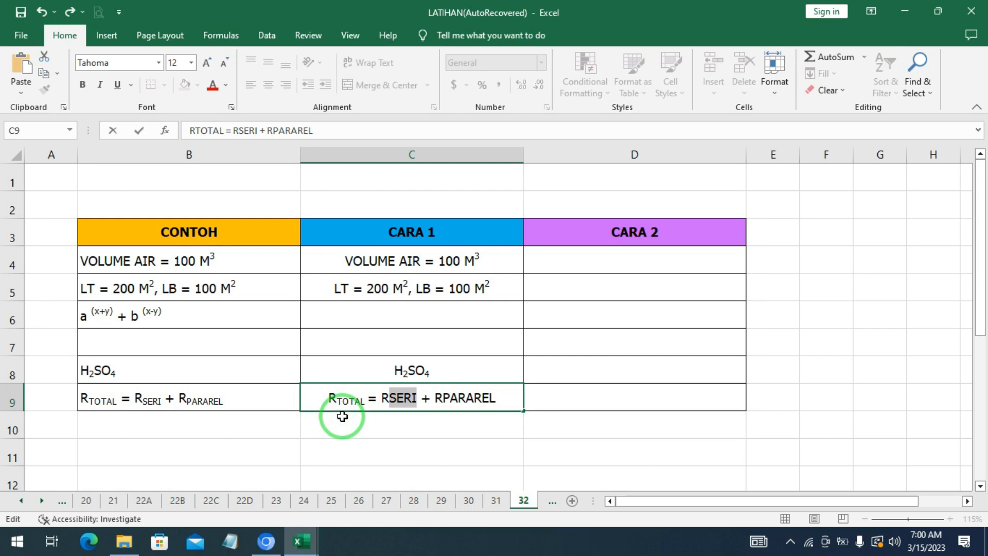
{"action": "right_click", "coordinate": [409, 399]}
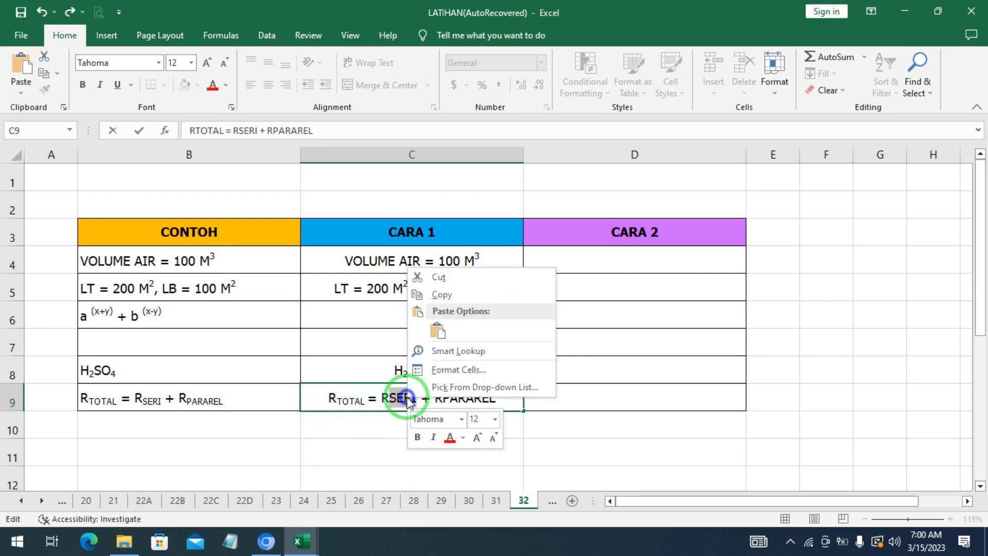
{"action": "left_click", "coordinate": [452, 369]}
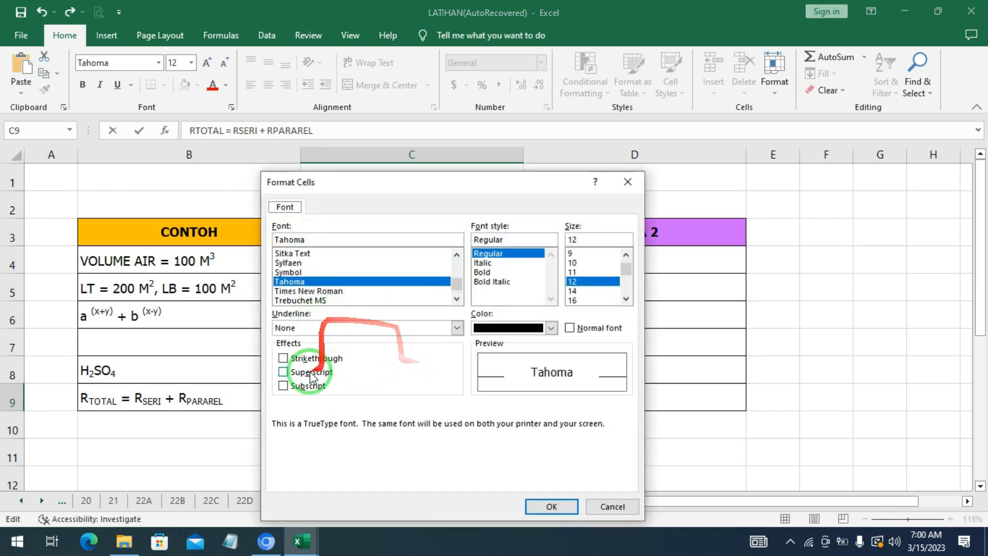
{"action": "left_click", "coordinate": [299, 386]}
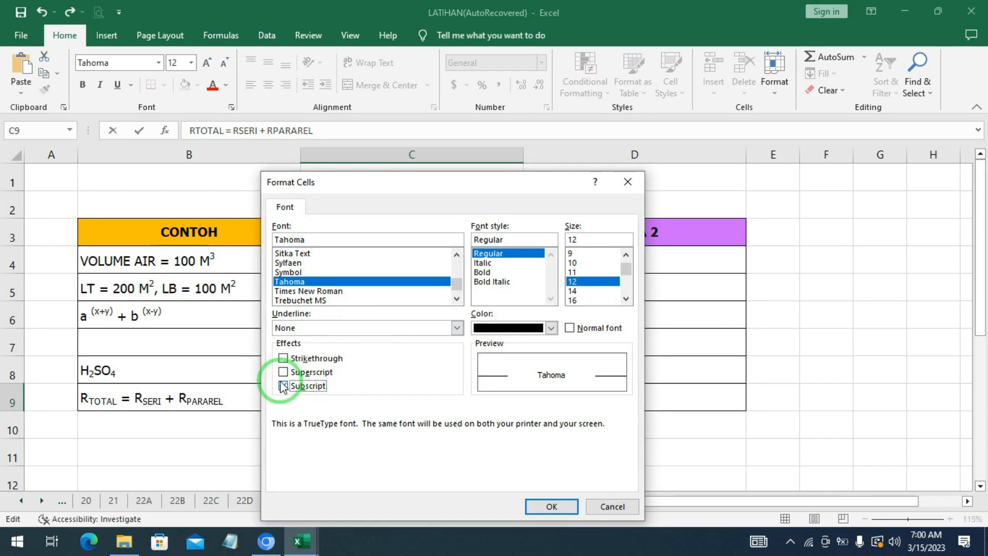
{"action": "left_click", "coordinate": [552, 507]}
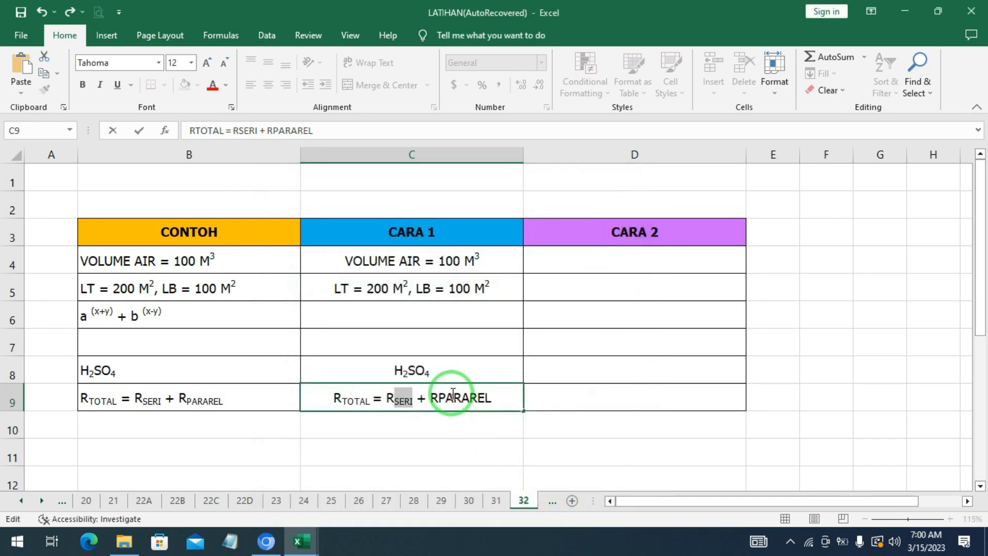
- Format PARAREL in "RPARAREL" at the end of cell C9 as subscript
{"action": "left_click_drag", "start_coordinate": [438, 398], "coordinate": [493, 399]}
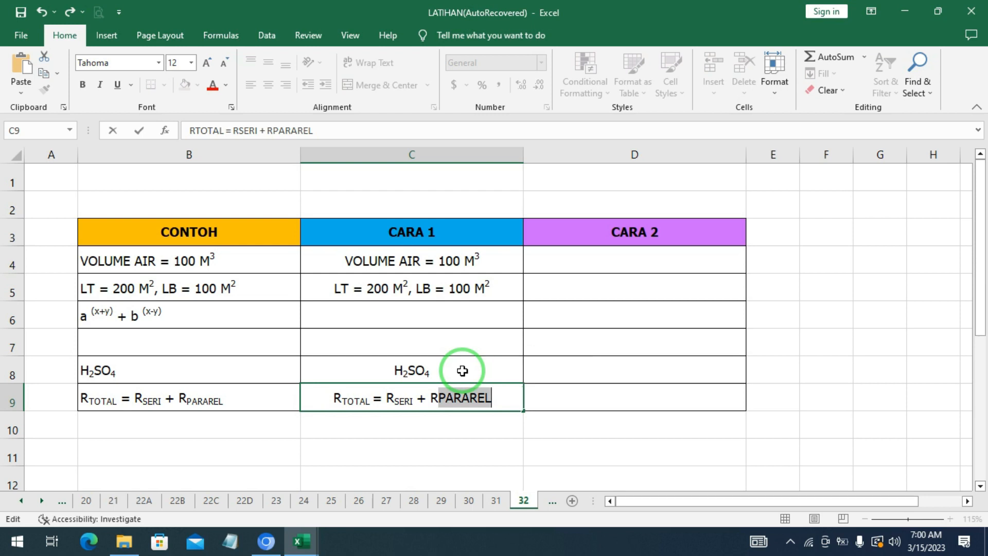
{"action": "key", "text": "ctrl+1"}
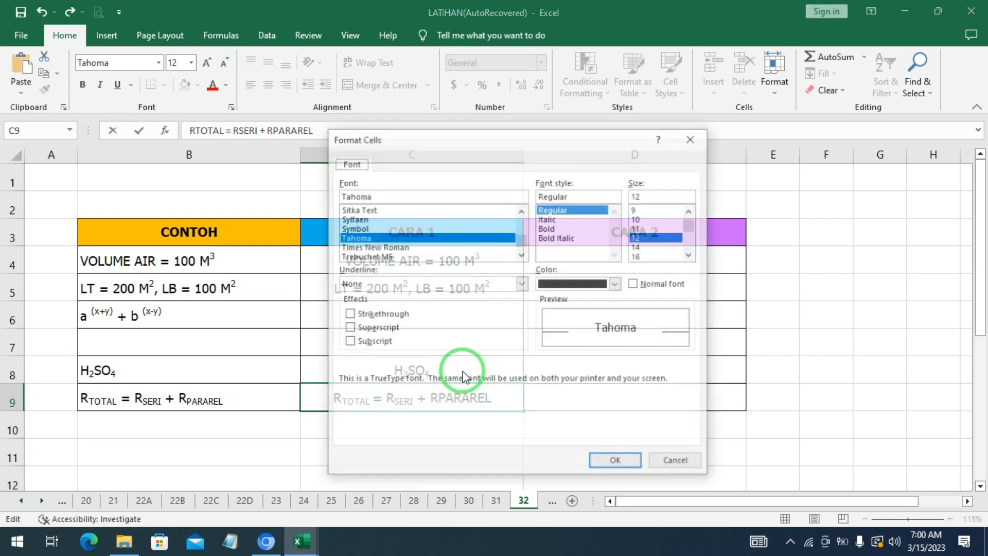
{"action": "left_click", "coordinate": [370, 342]}
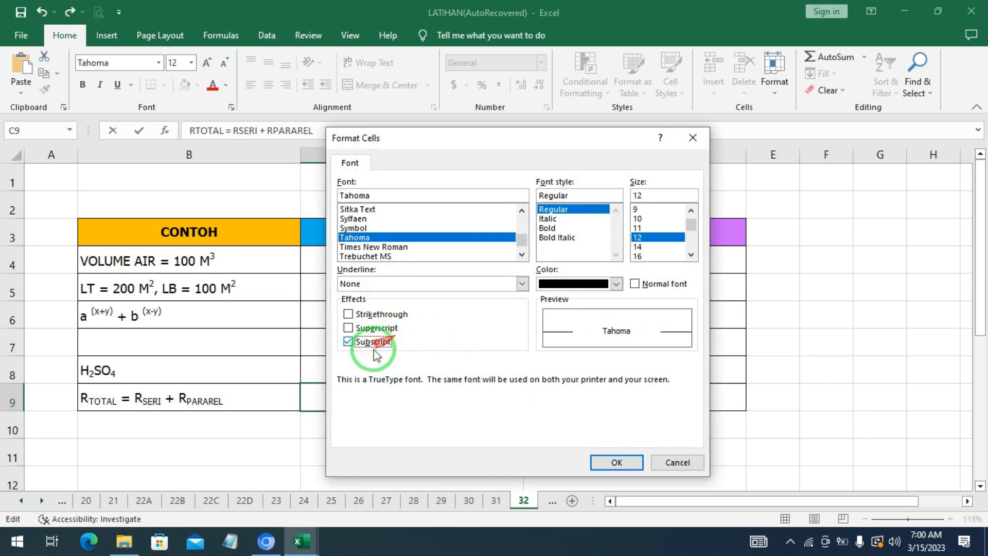
{"action": "left_click", "coordinate": [629, 461]}
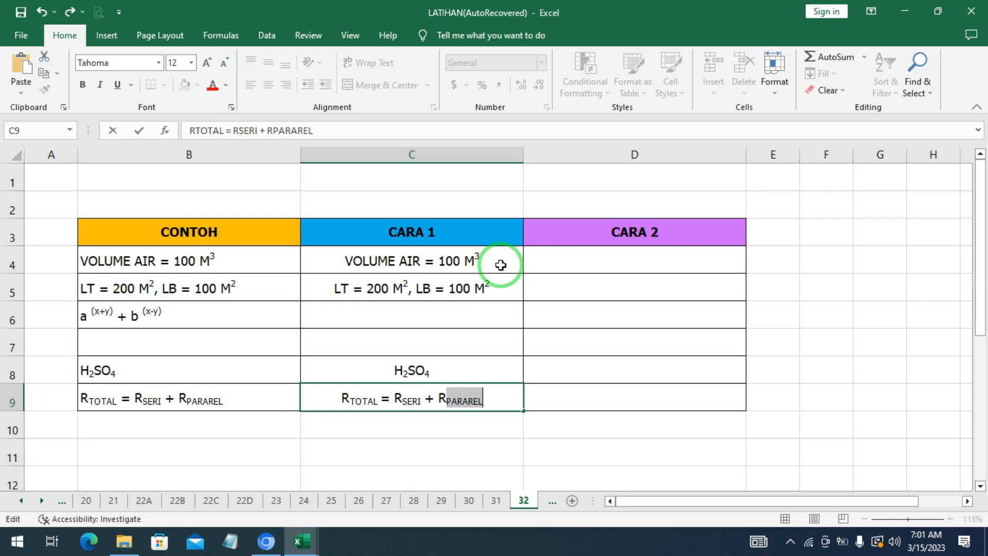
- Enter "VOLUME AIR = 100 M" in cell D4 under CARA 2, then add a 2 with the Superscript effect switched on beforehand
{"action": "left_click", "coordinate": [560, 261]}
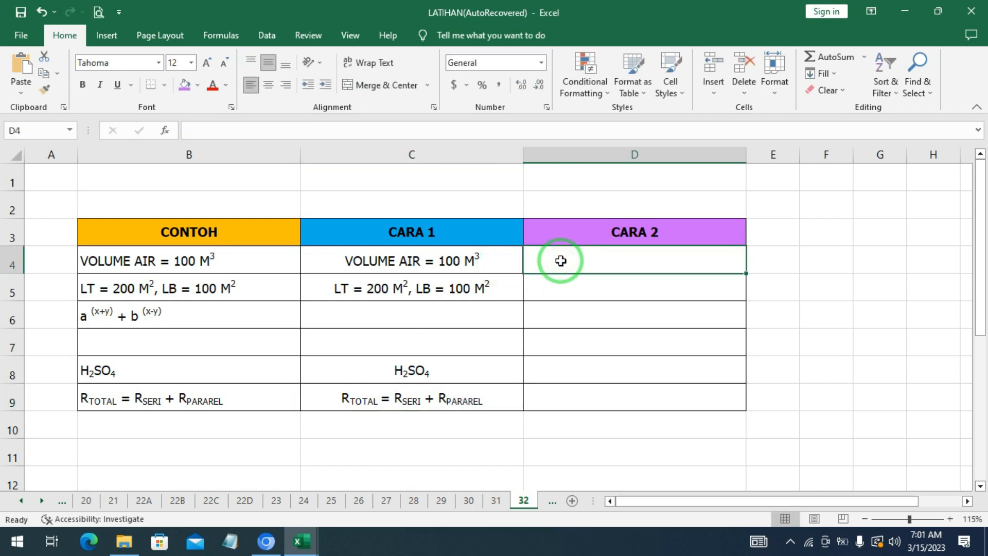
{"action": "type", "text": "VOLUME AIR = 10"}
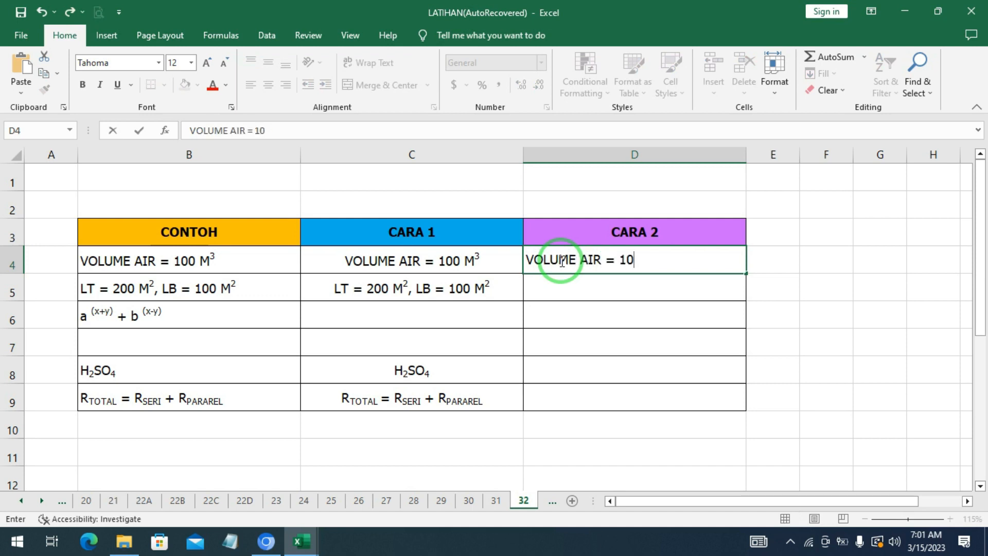
{"action": "type", "text": "0 M"}
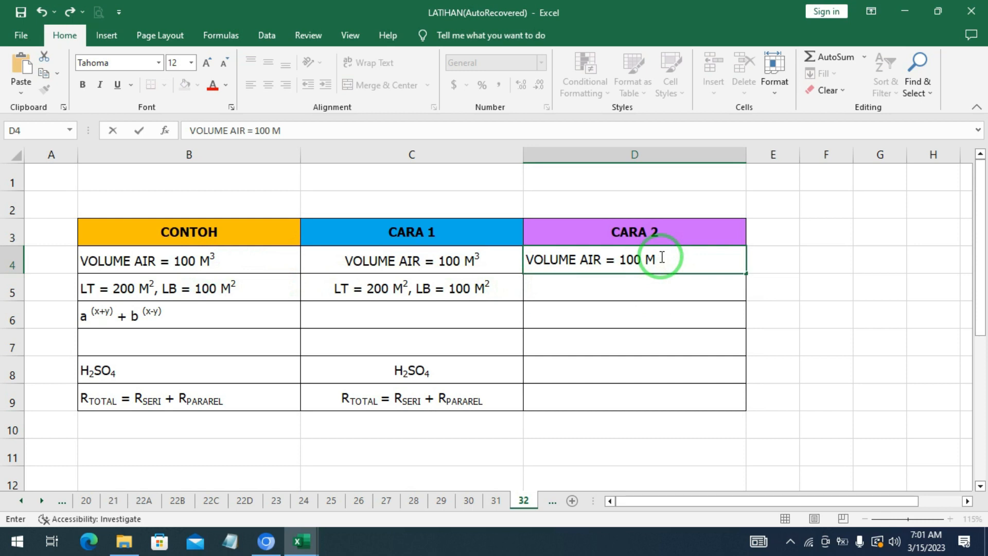
{"action": "key", "text": "ctrl+1"}
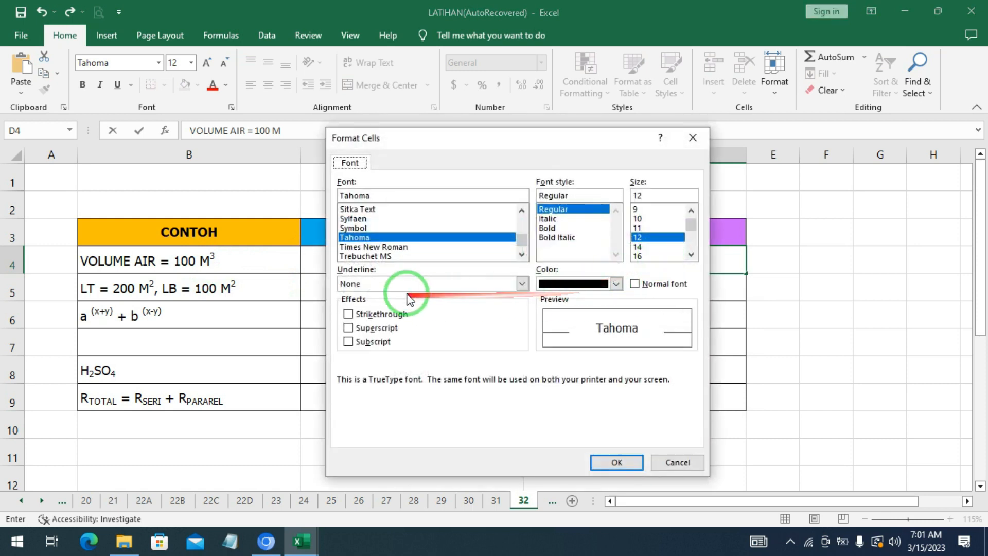
{"action": "left_click", "coordinate": [377, 332]}
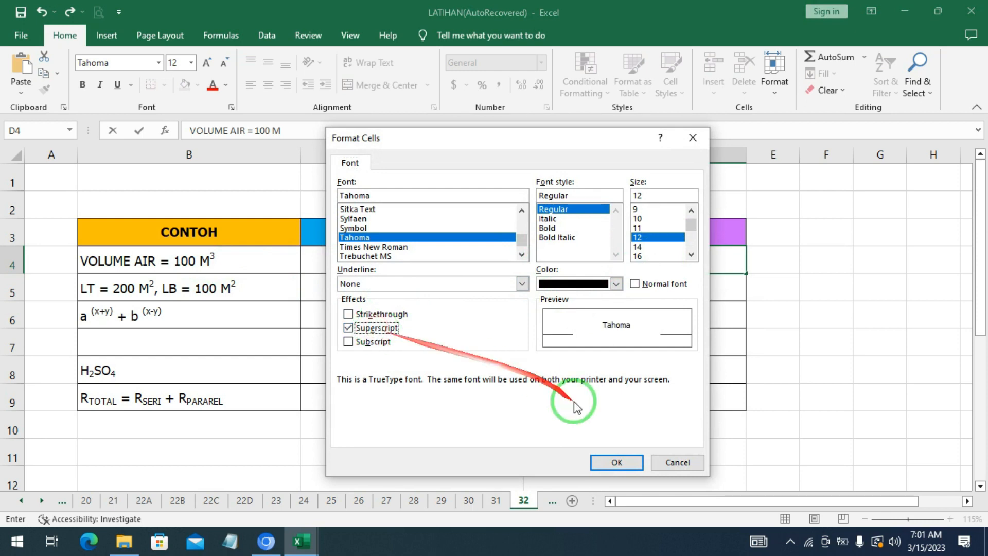
{"action": "left_click", "coordinate": [593, 460]}
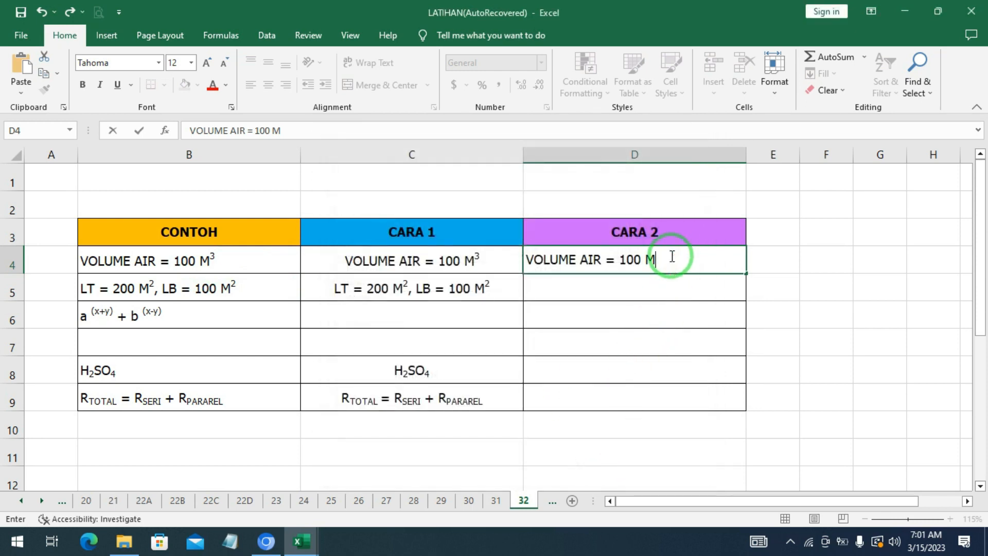
{"action": "type", "text": "2"}
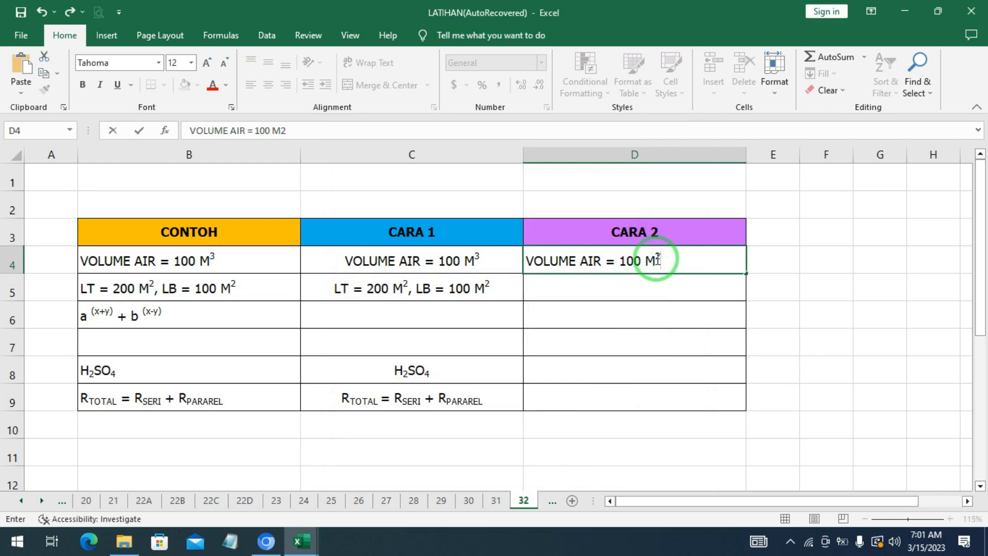
- Enter "LT = 200 M" in cell D5 and follow it with a 2 written in the Superscript font effect
{"action": "left_click", "coordinate": [639, 295]}
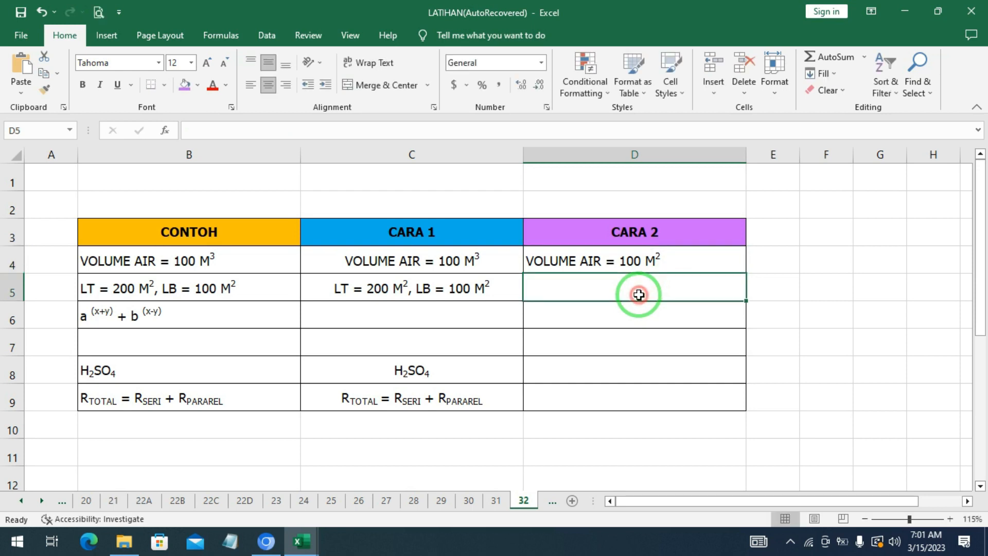
{"action": "type", "text": "L"}
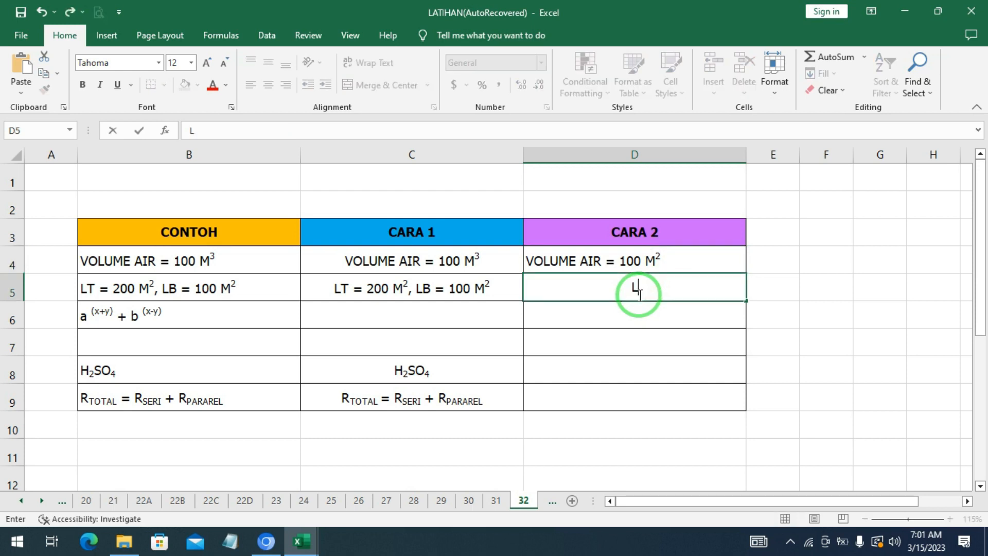
{"action": "type", "text": "T = 200 M"}
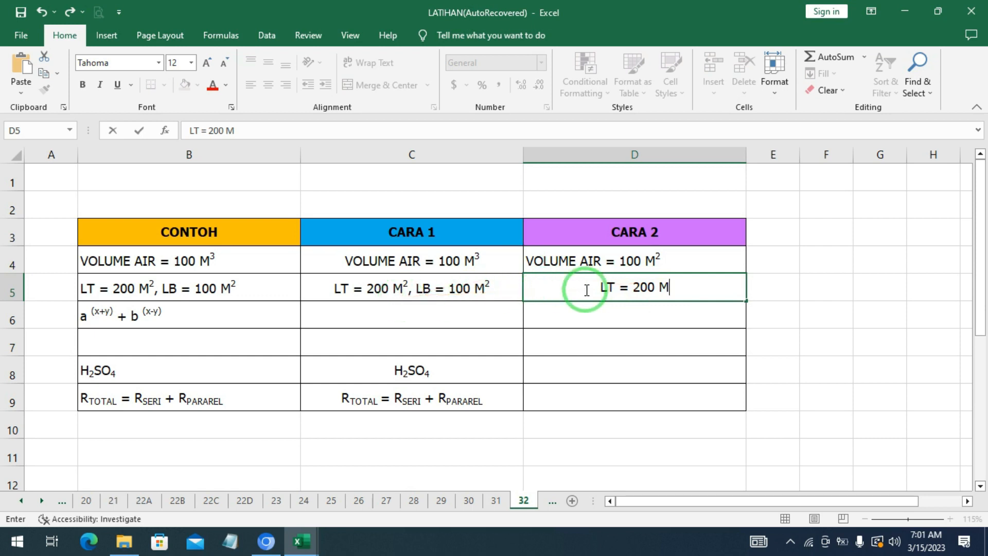
{"action": "key", "text": "ctrl+1"}
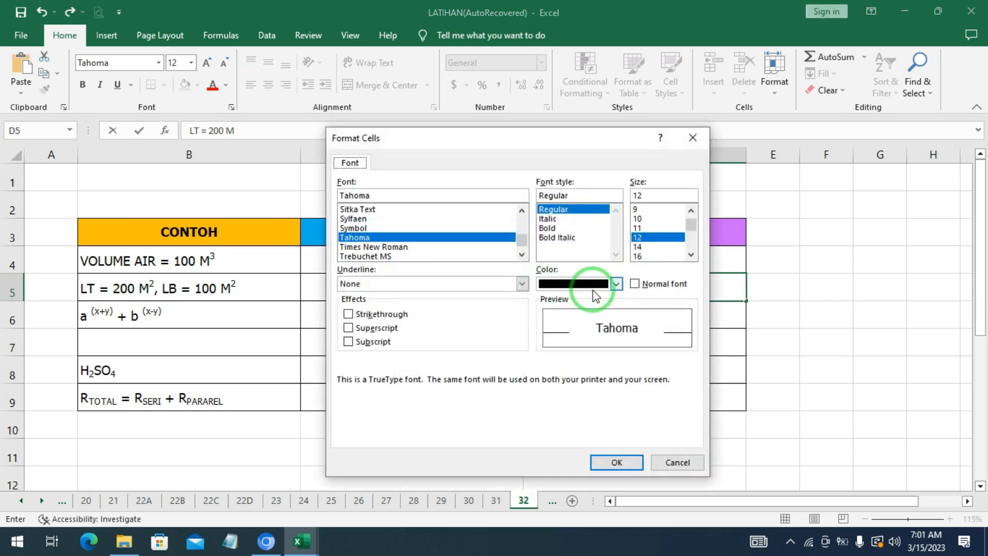
{"action": "left_click", "coordinate": [369, 331]}
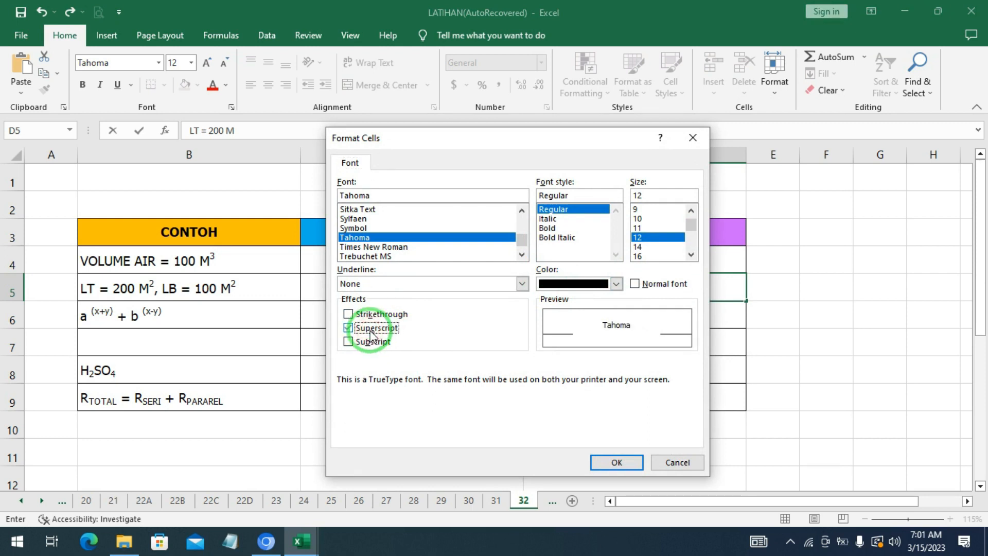
{"action": "left_click", "coordinate": [624, 462]}
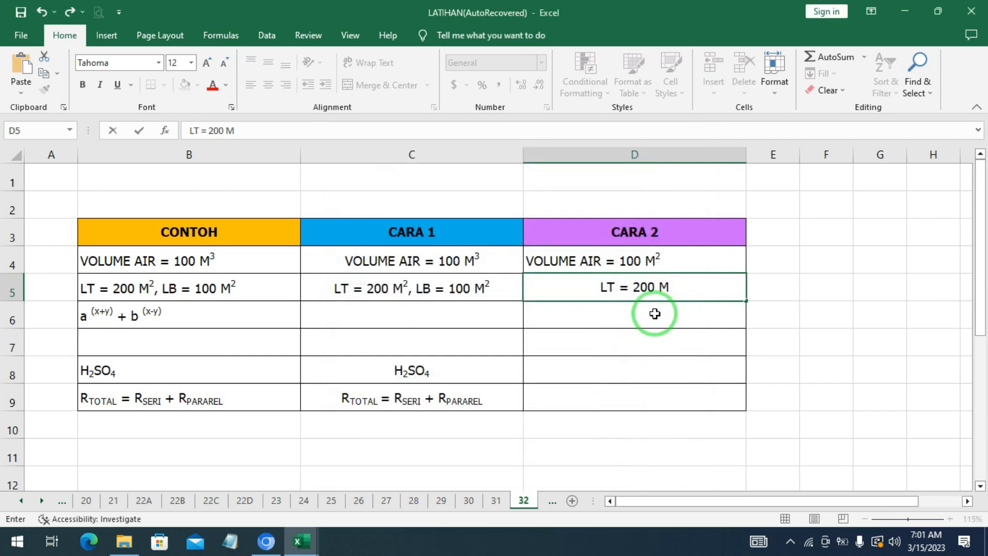
{"action": "type", "text": "2"}
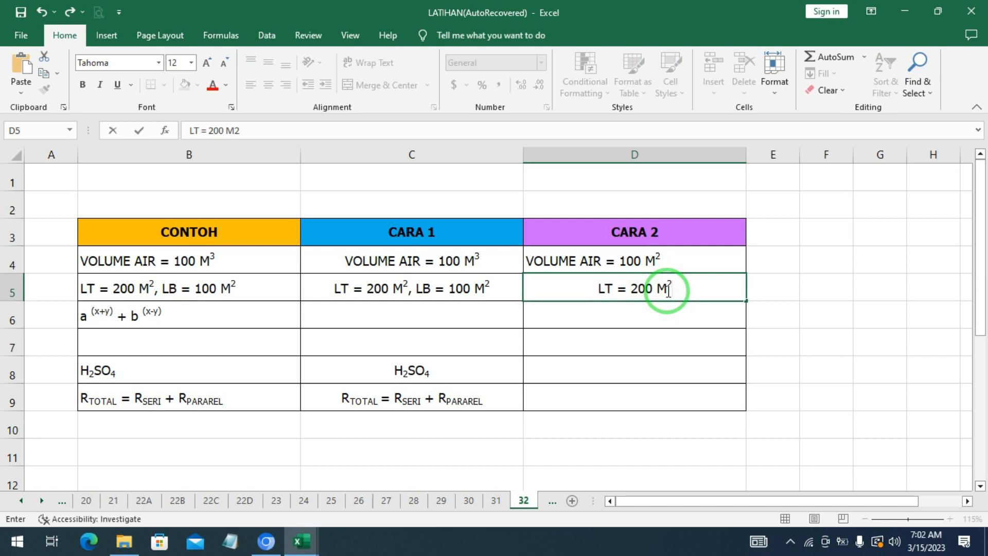
- Turn off Superscript after M2 in cell D5, continue with ", LB = 100 M", and turn Superscript back on
{"action": "left_click", "coordinate": [675, 287]}
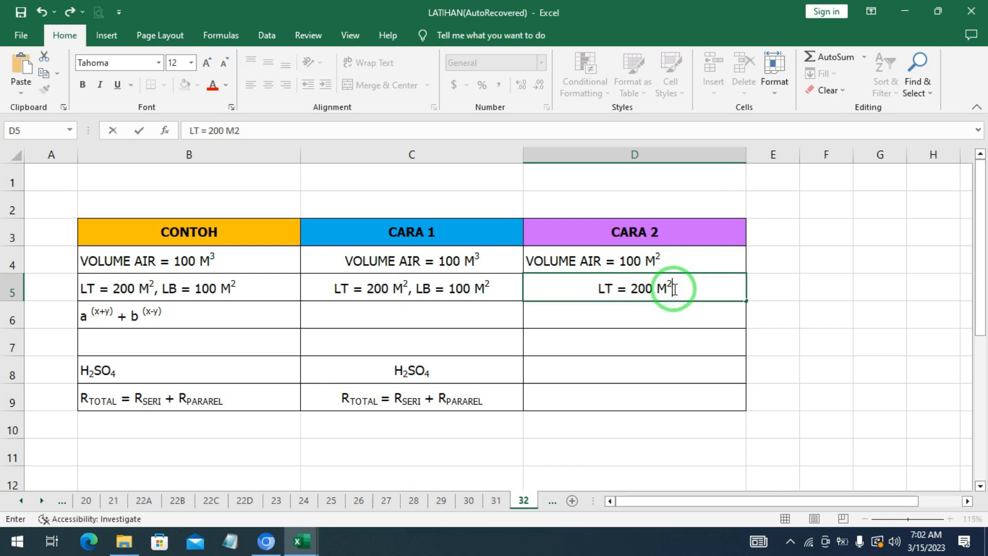
{"action": "key", "text": "ctrl+1"}
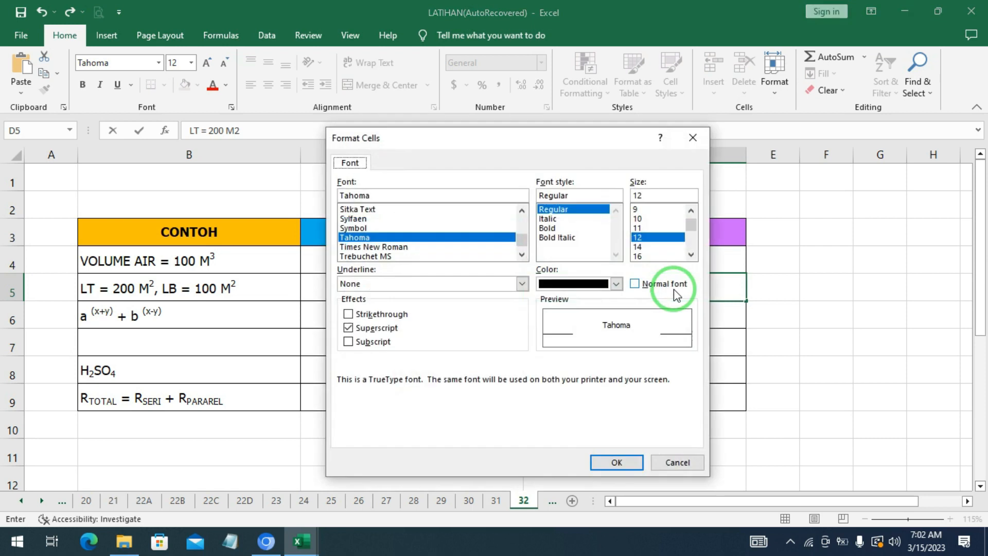
{"action": "left_click", "coordinate": [349, 328]}
{"action": "left_click", "coordinate": [612, 462]}
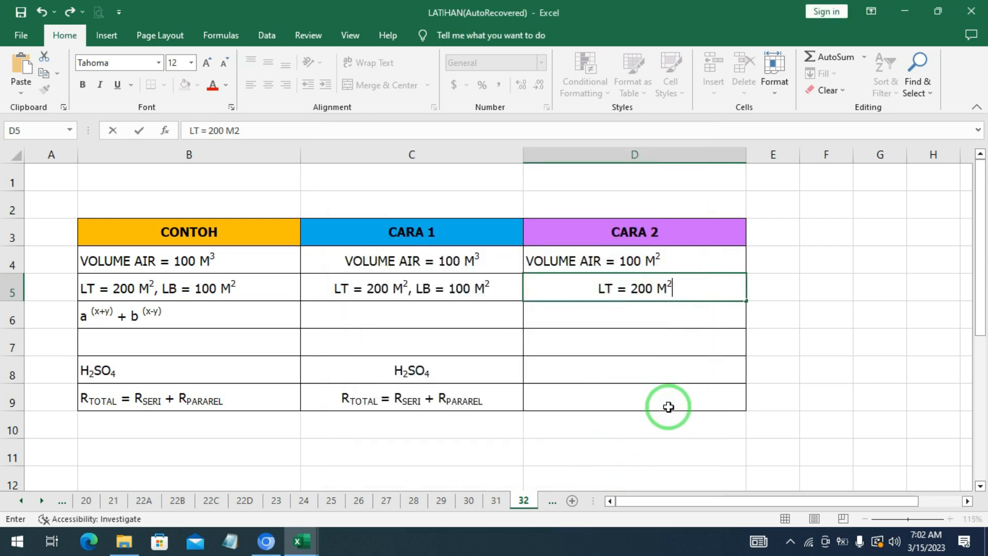
{"action": "type", "text": ", "}
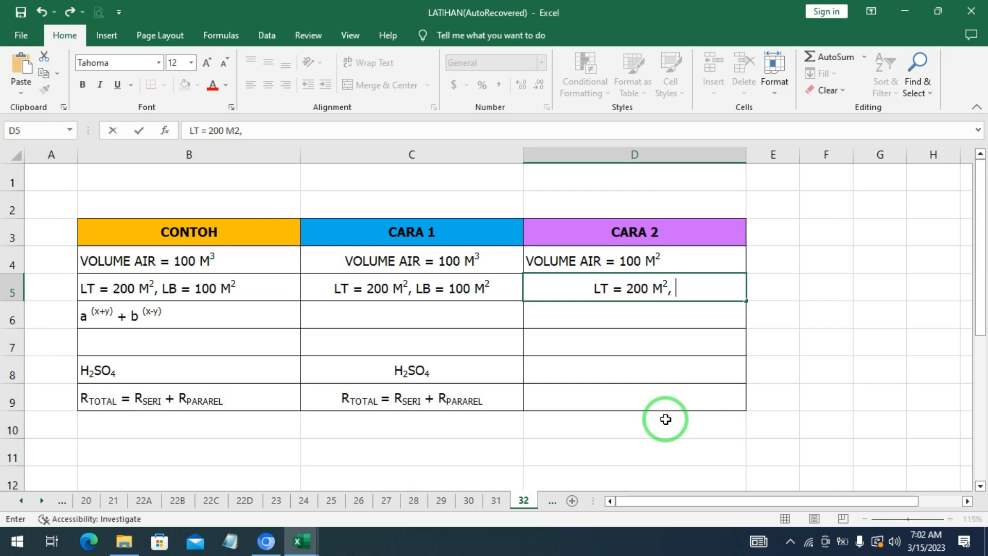
{"action": "type", "text": "LB"}
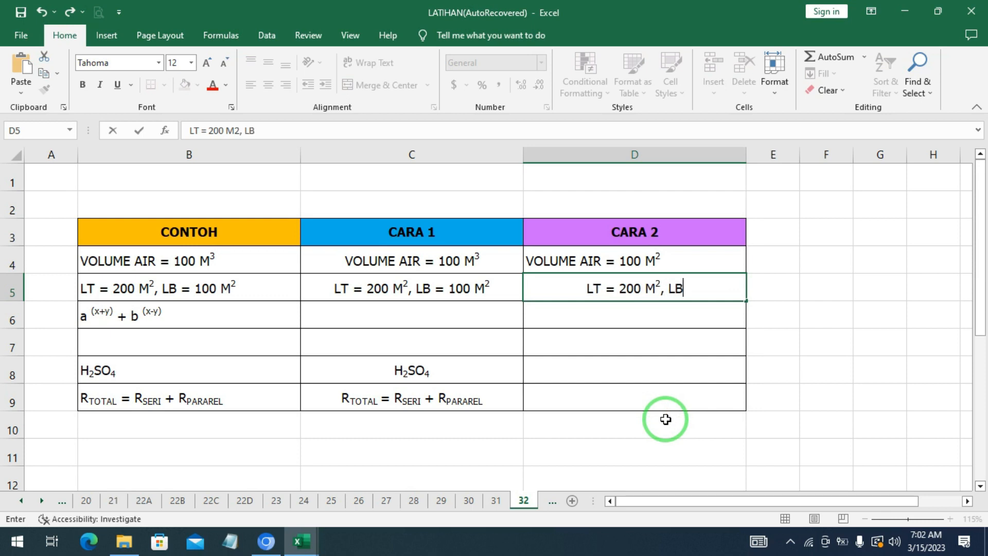
{"action": "type", "text": " = 100 M"}
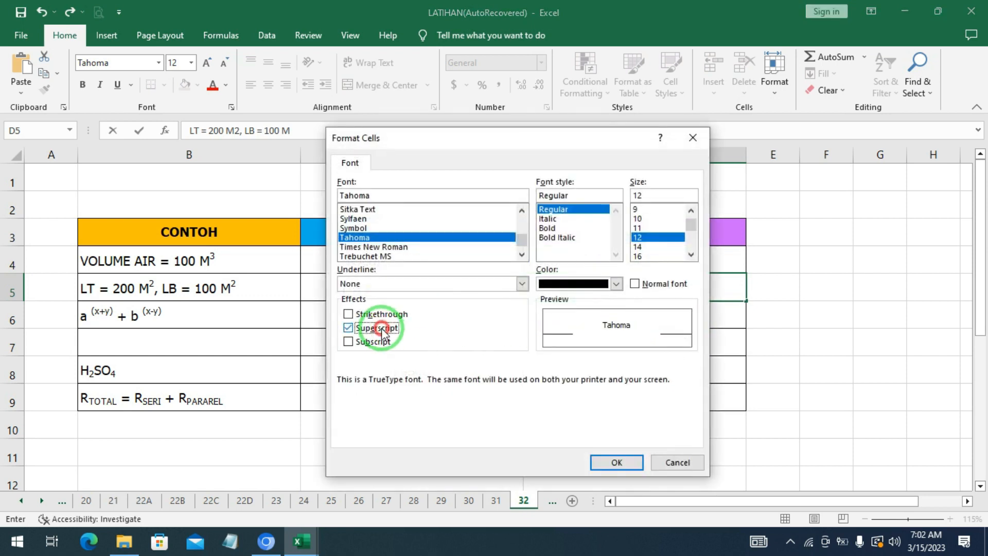
{"action": "left_click", "coordinate": [602, 463]}
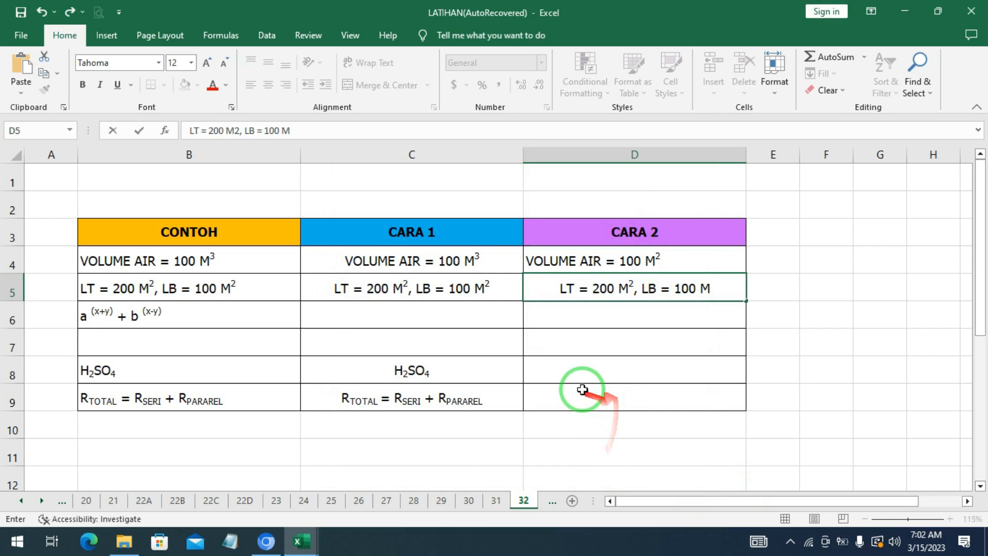
- Enter "H" in cell D8 under CARA 2 and follow it with a 2 written in the Subscript font effect
{"action": "left_click", "coordinate": [556, 370]}
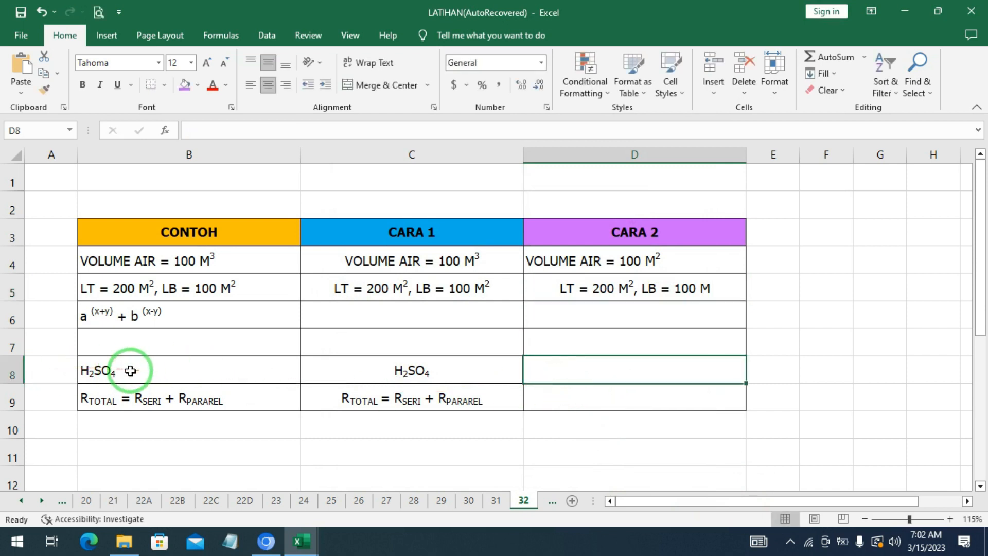
{"action": "left_click", "coordinate": [602, 371]}
{"action": "type", "text": "H"}
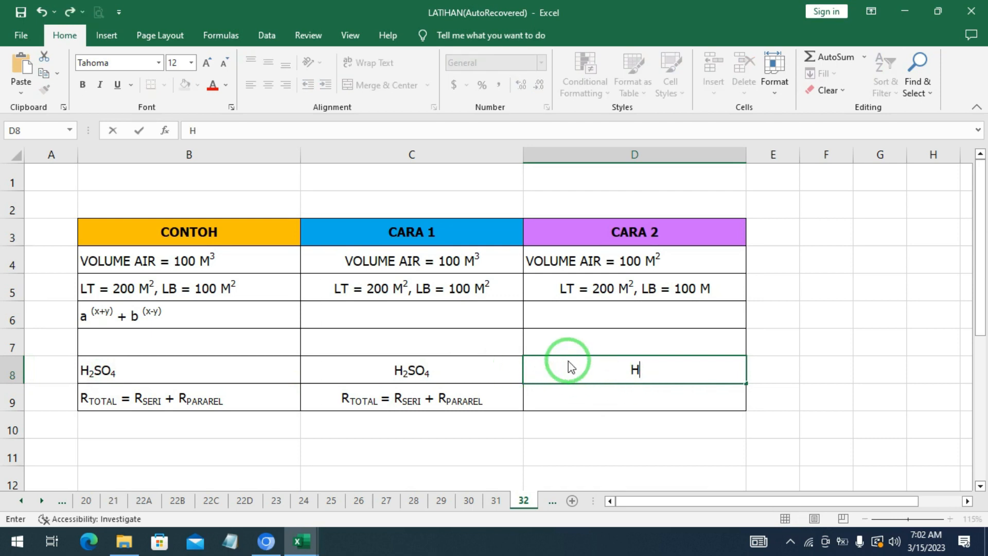
{"action": "key", "text": "ctrl+1"}
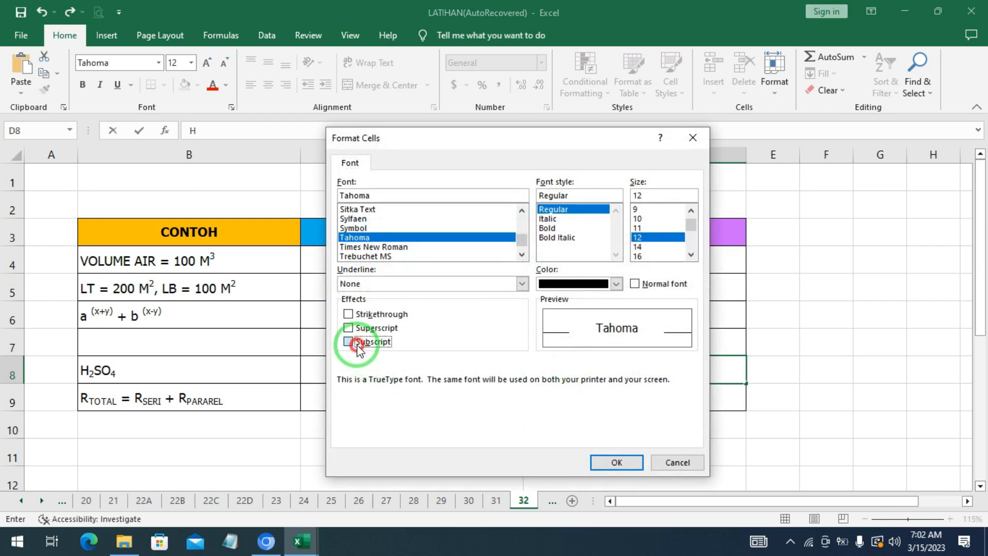
{"action": "left_click", "coordinate": [356, 345]}
{"action": "left_click", "coordinate": [612, 462]}
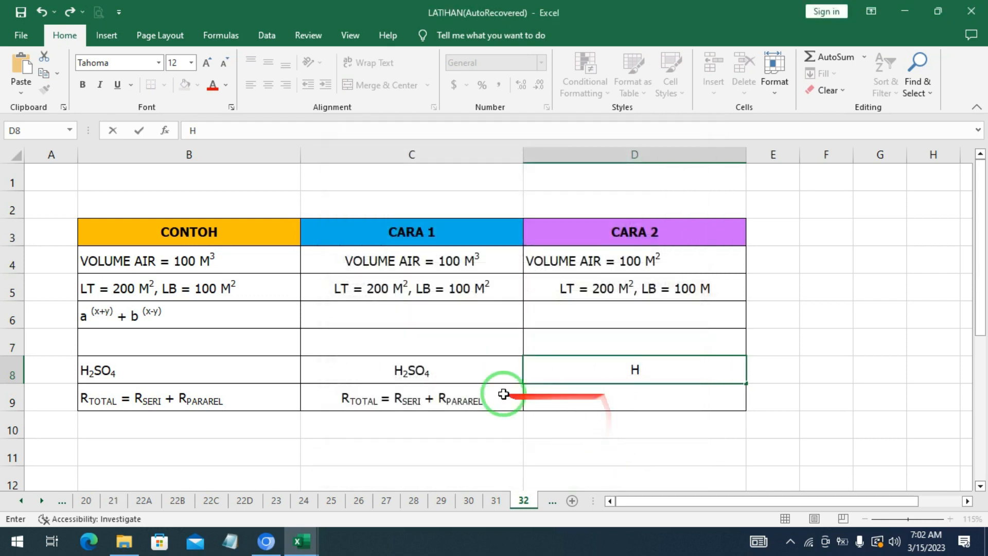
{"action": "type", "text": "2"}
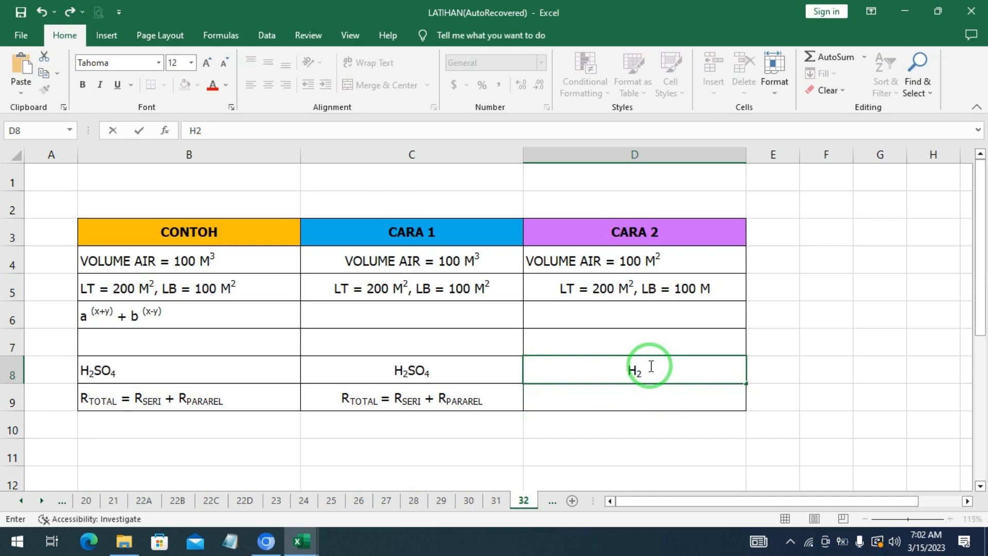
- Turn off the Subscript effect after H2 in cell D8 and continue with "SO" at normal height
{"action": "key", "text": "ctrl+1"}
{"action": "left_click", "coordinate": [350, 342]}
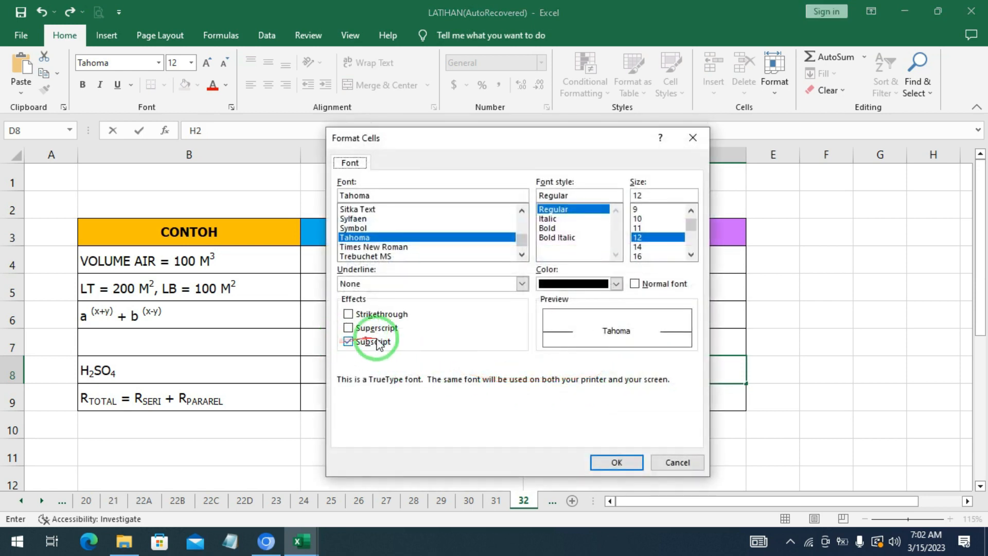
{"action": "left_click", "coordinate": [355, 344]}
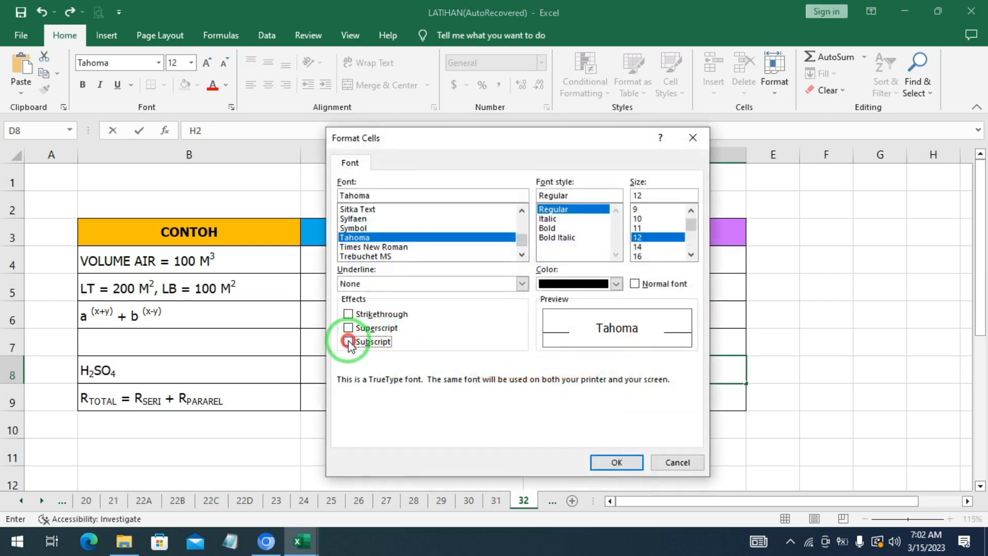
{"action": "left_click", "coordinate": [590, 462]}
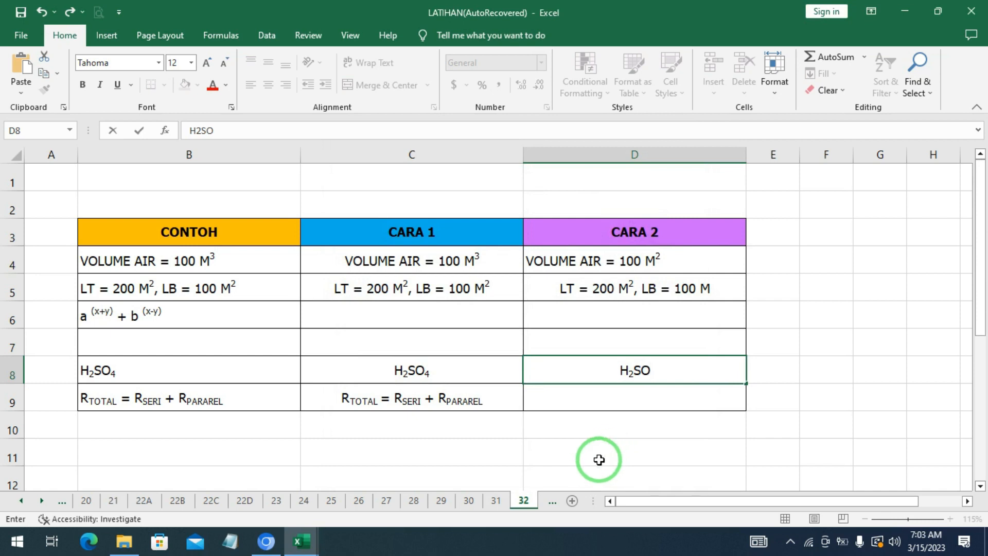
- Turn Subscript back on in cell D8, add the final 4 of H2SO4, and commit the entry
{"action": "key", "text": "ctrl+1"}
{"action": "left_click", "coordinate": [348, 341]}
{"action": "left_click", "coordinate": [609, 463]}
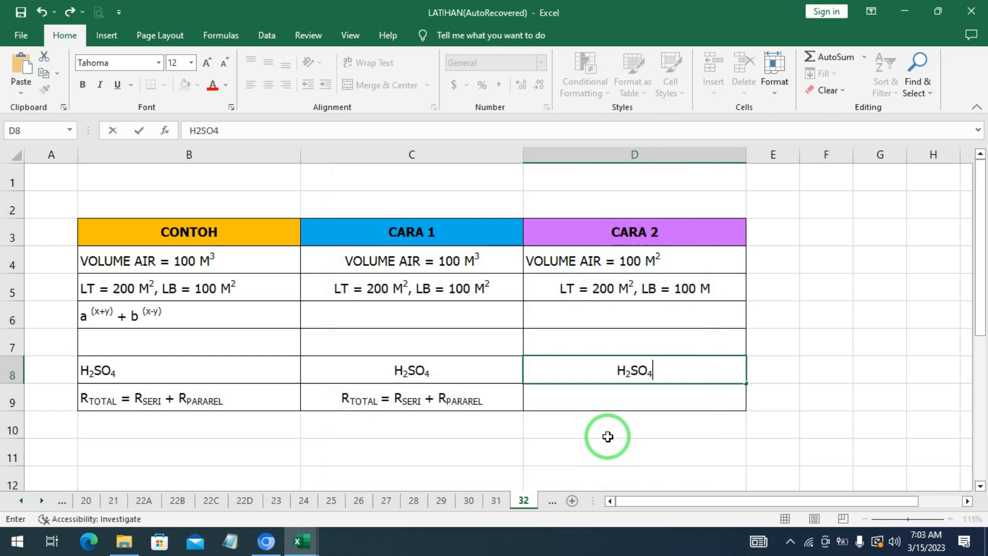
{"action": "left_click", "coordinate": [566, 405]}
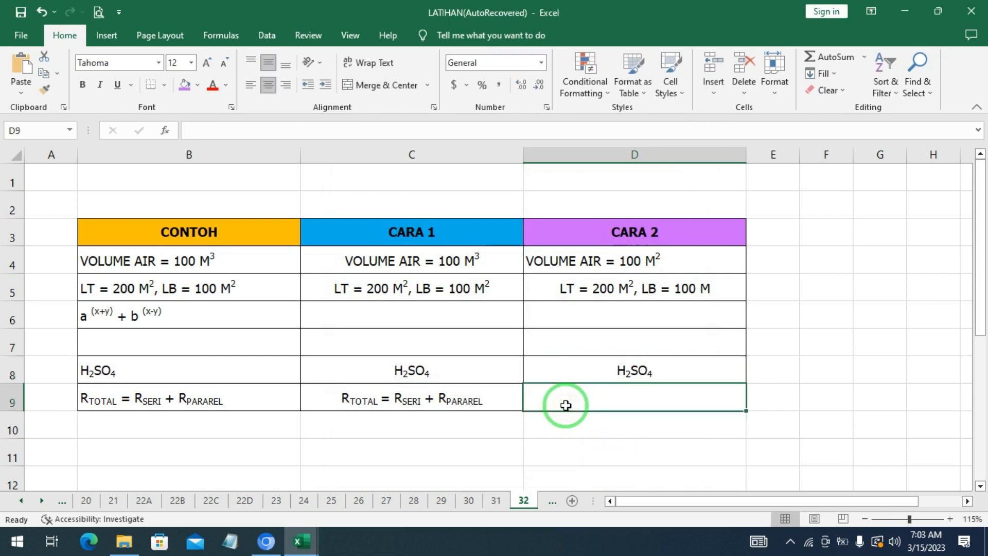